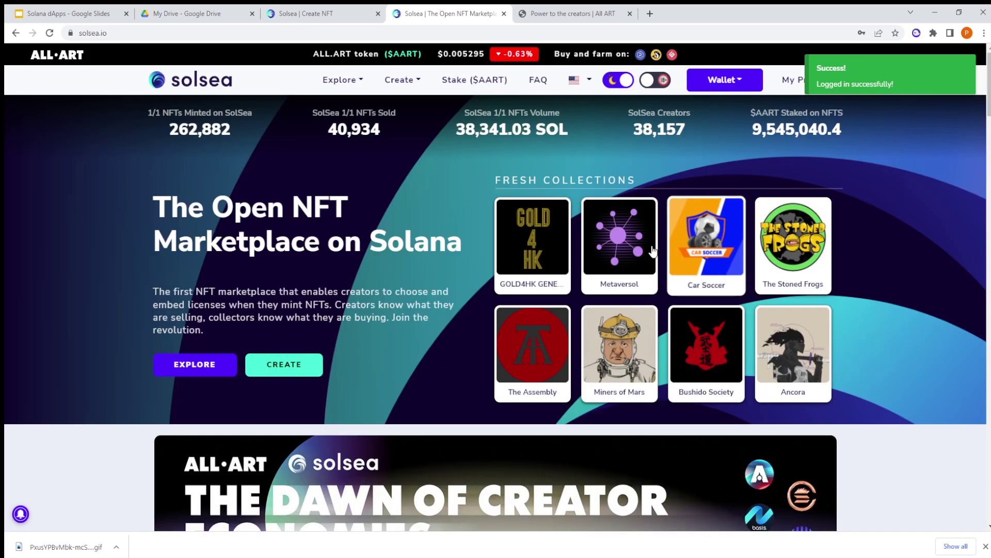
- Go to the page for exploring NFTs and view its Gold listings
left_click(356, 81)
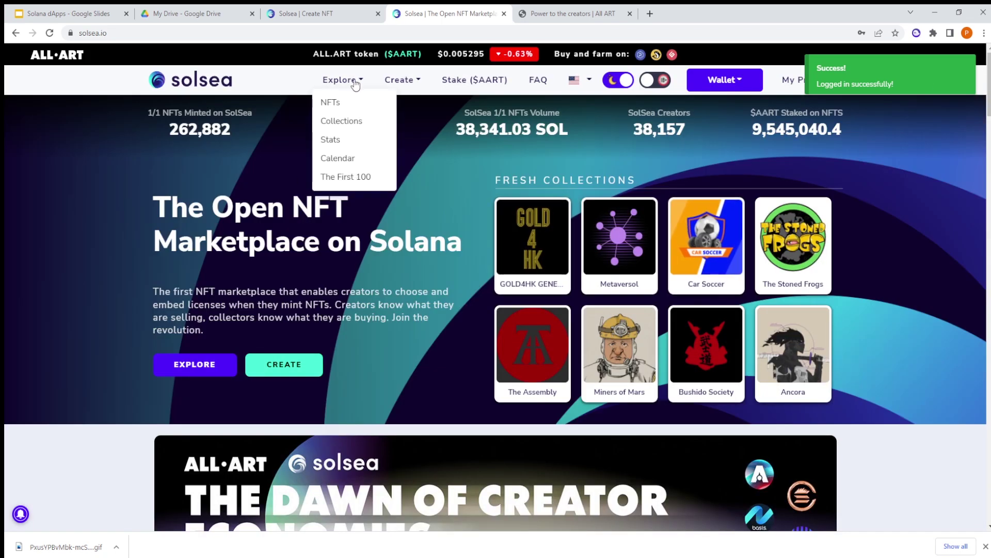
left_click(344, 107)
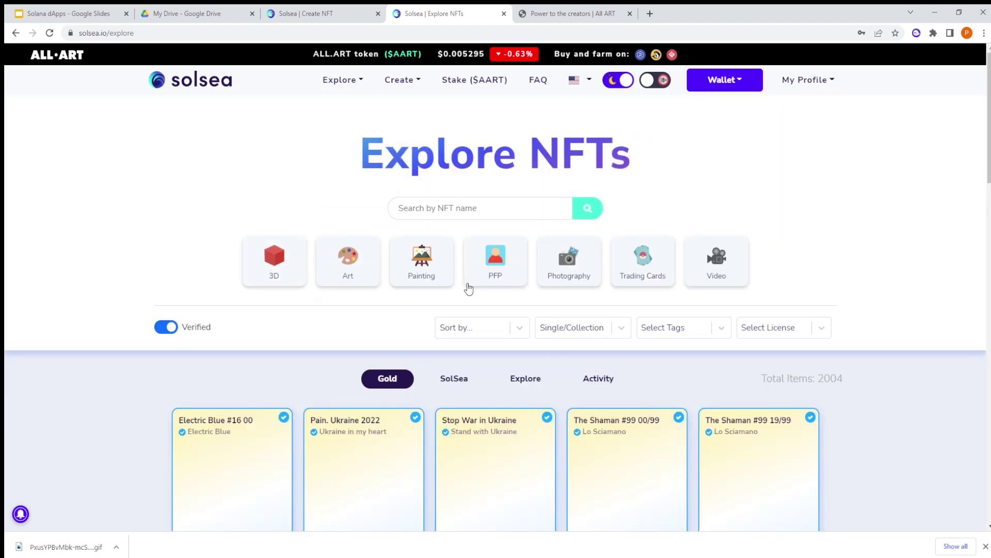
scroll(408, 292, "down", 2)
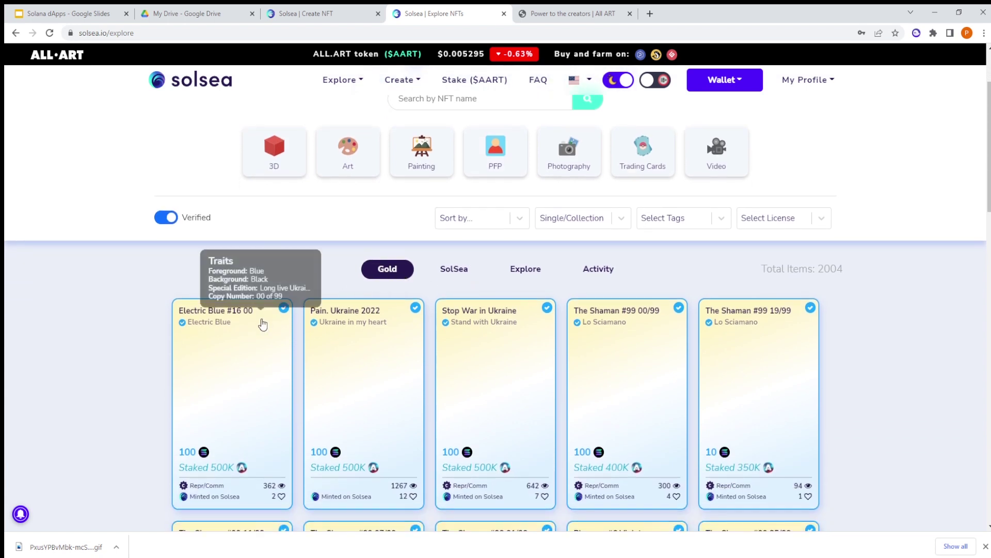
- View the NFTs held in the wallet, inspect the listing form for Ape Bird Punk GOD and close it
left_click(736, 78)
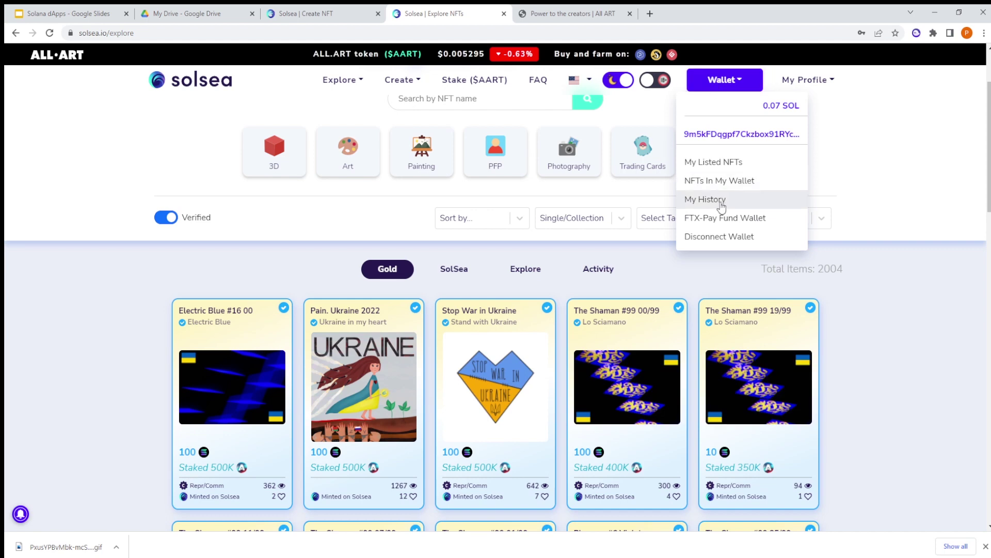
left_click(740, 181)
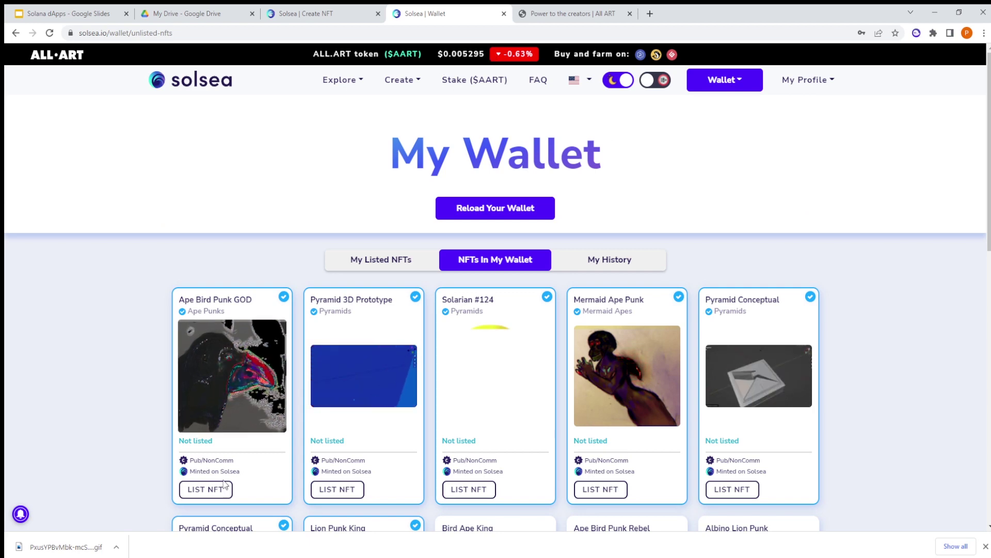
left_click(206, 489)
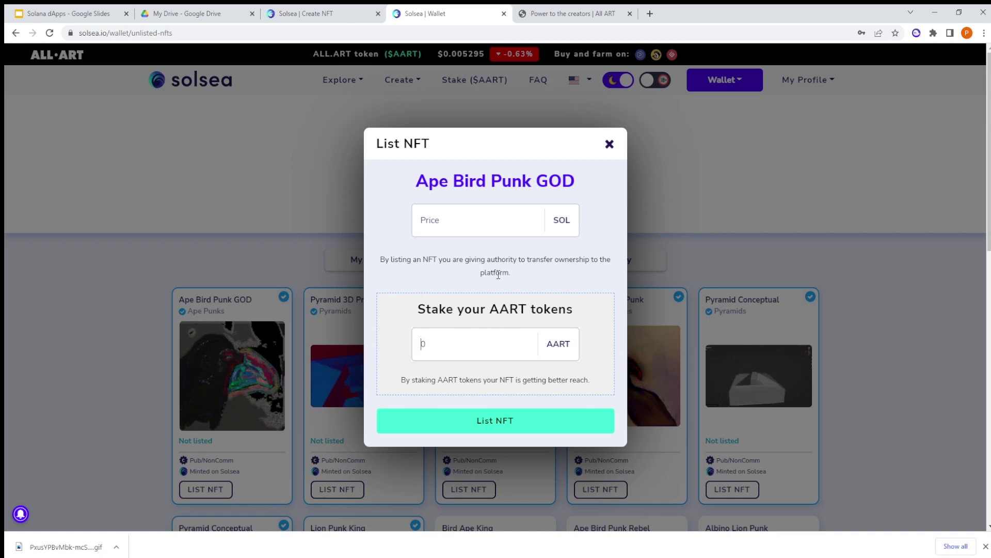
left_click(611, 144)
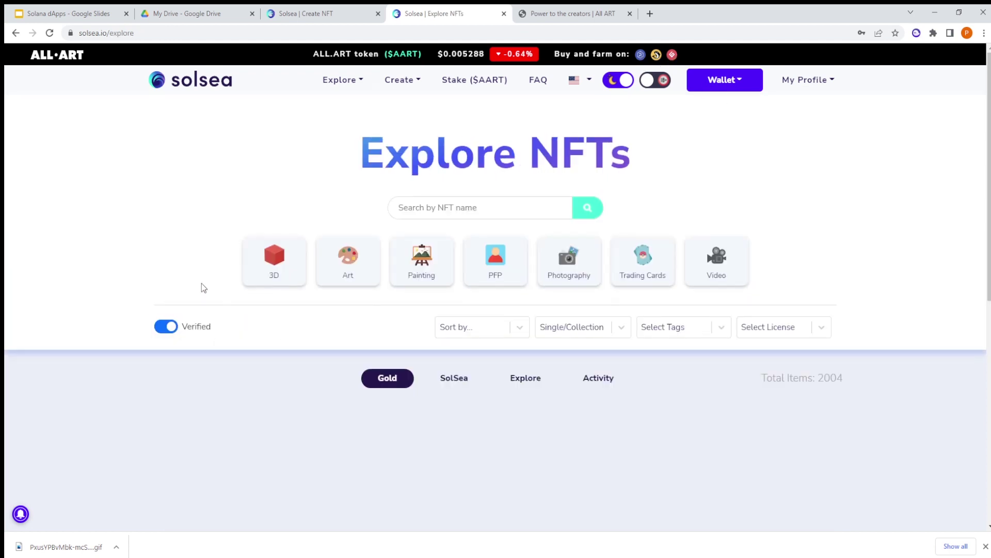
- Switch the NFT listings on the exploration page from Gold to SolSea and look through the items
scroll(365, 320, "down", 2)
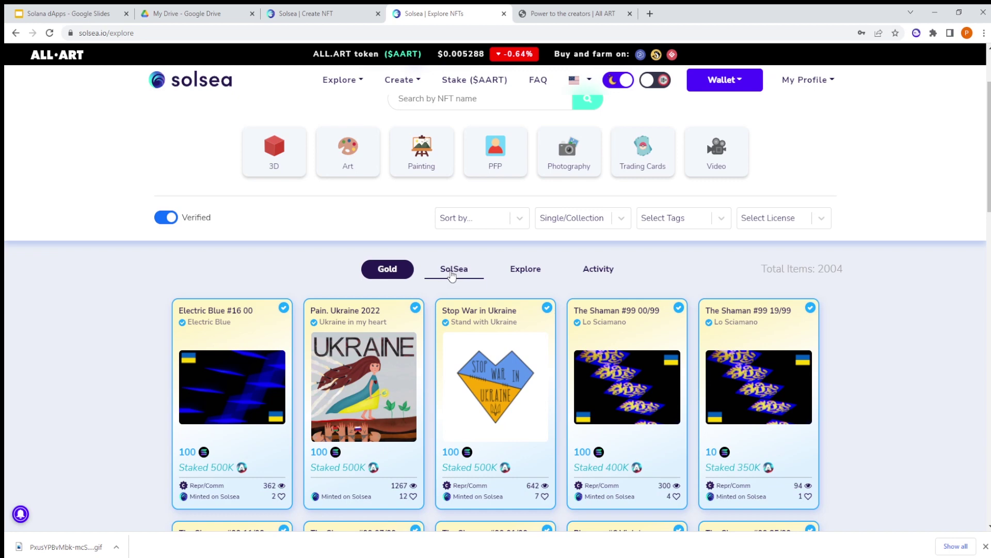
left_click(452, 273)
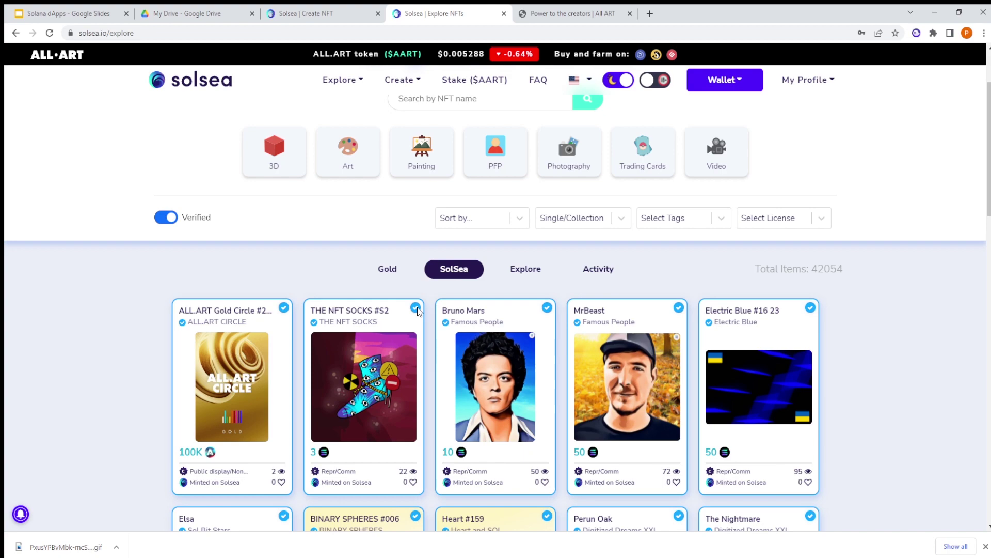
scroll(418, 311, "down", 8)
scroll(471, 288, "up", 8)
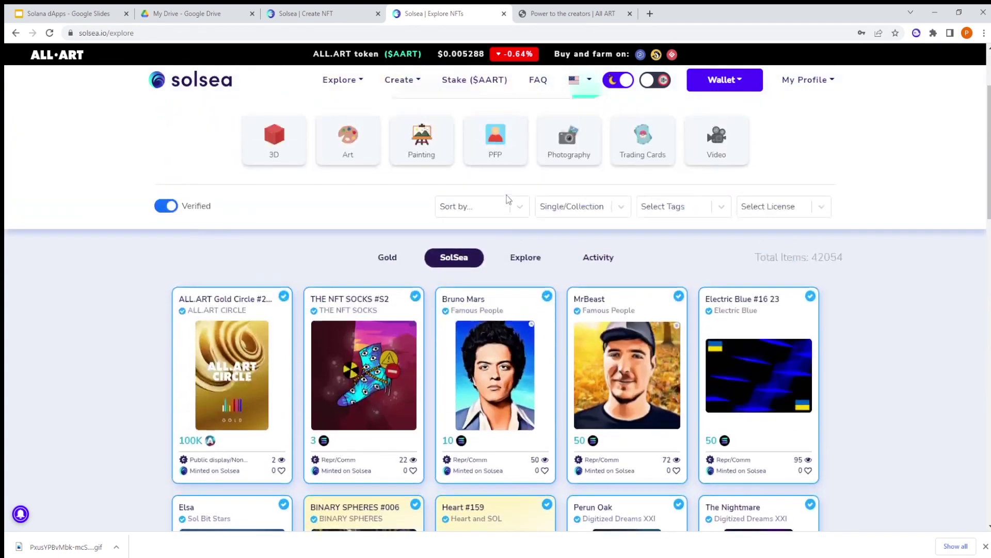
- Switch the NFT listings to the Explore category and examine the collectibles and prices offered there
left_click(530, 272)
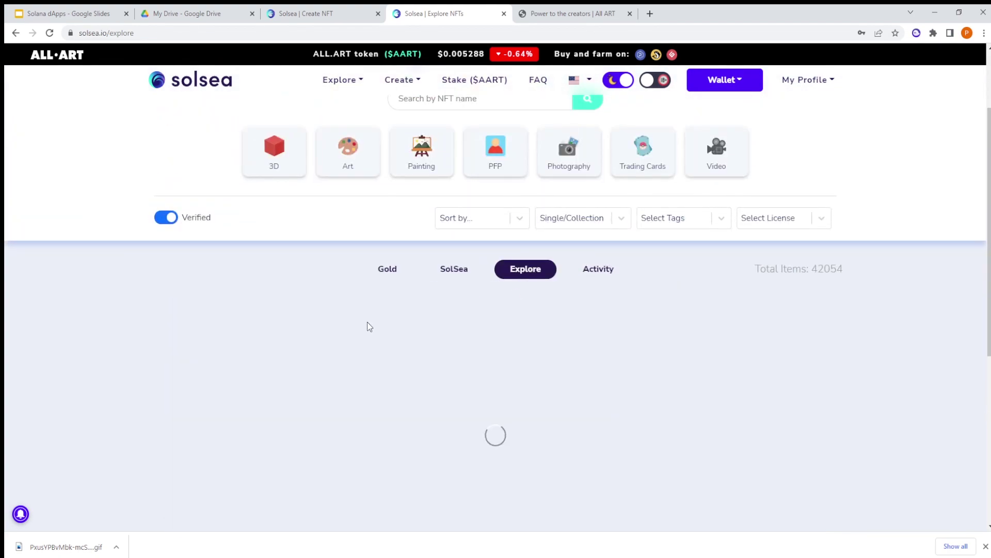
scroll(480, 321, "down", 6)
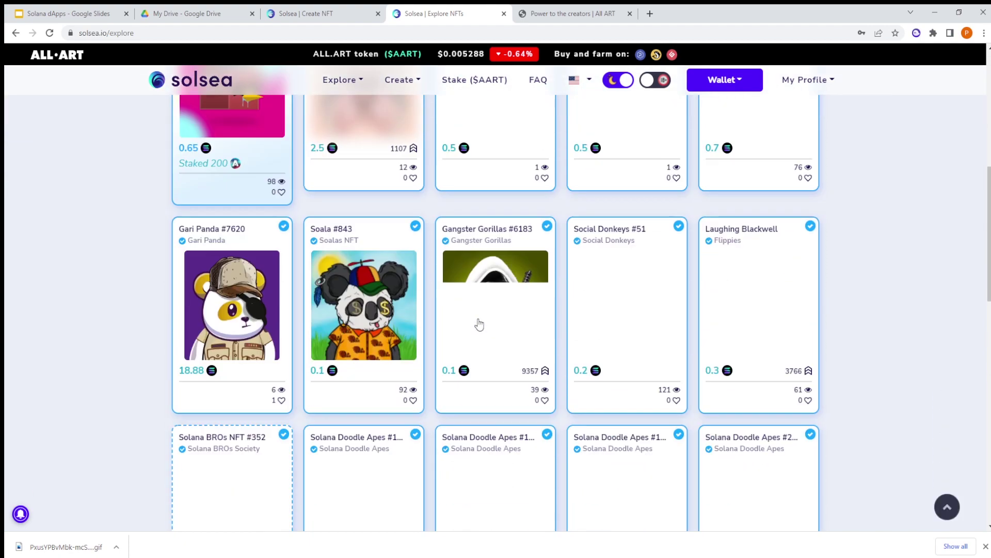
scroll(479, 324, "down", 8)
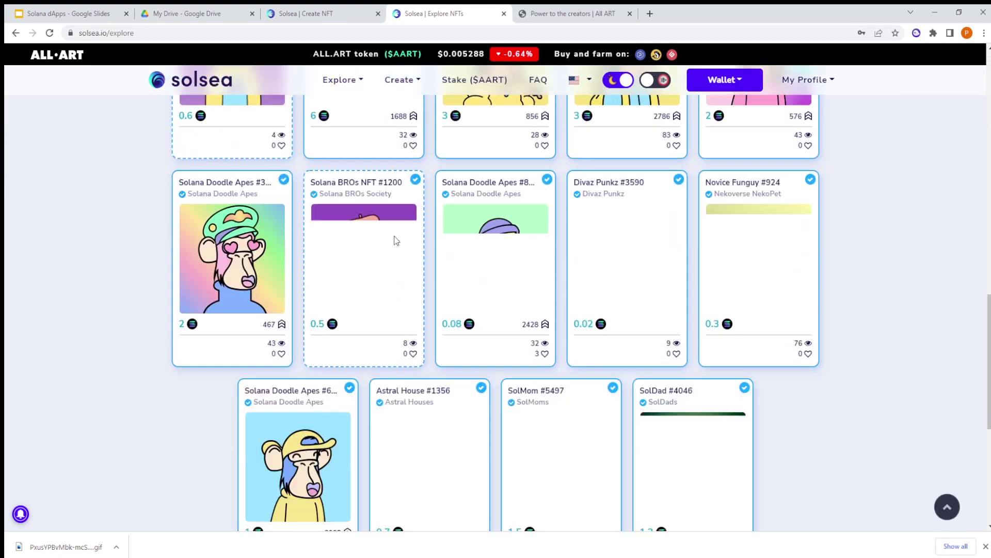
scroll(371, 271, "down", 12)
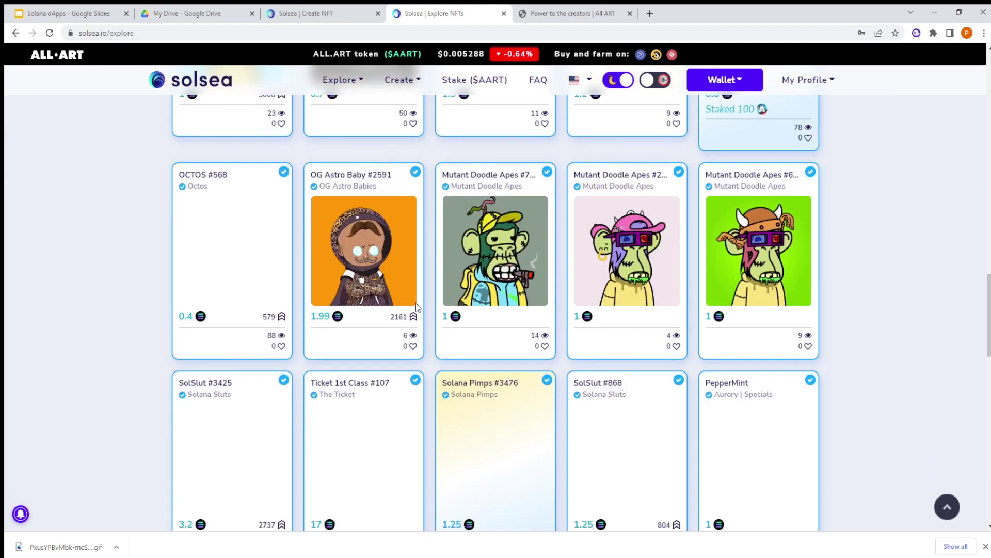
scroll(417, 301, "down", 6)
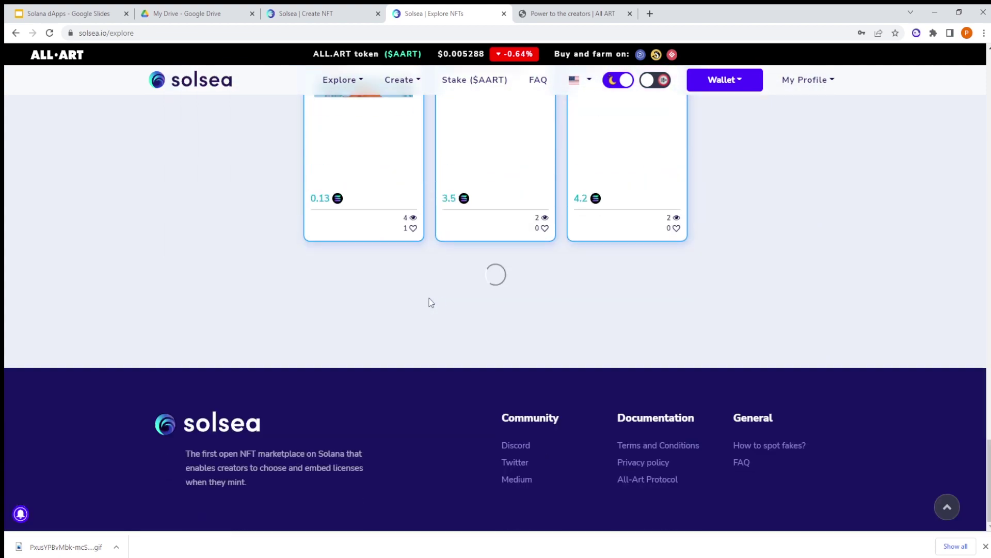
scroll(442, 302, "down", 10)
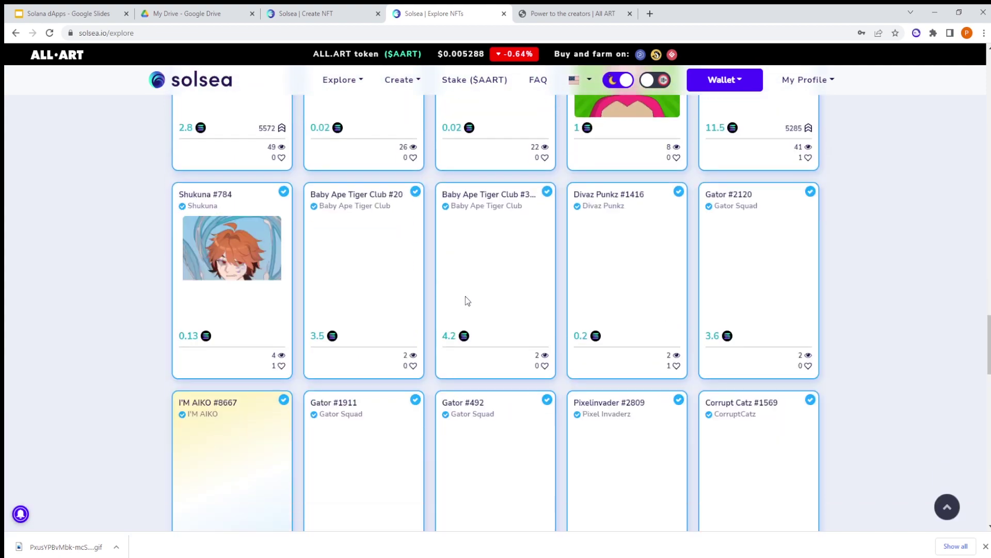
scroll(465, 298, "down", 5)
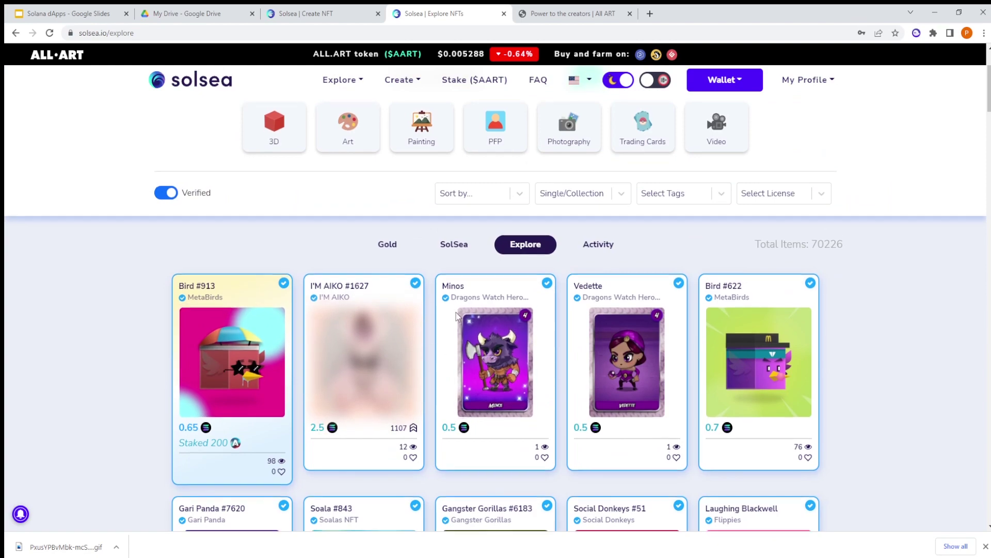
scroll(517, 320, "down", 8)
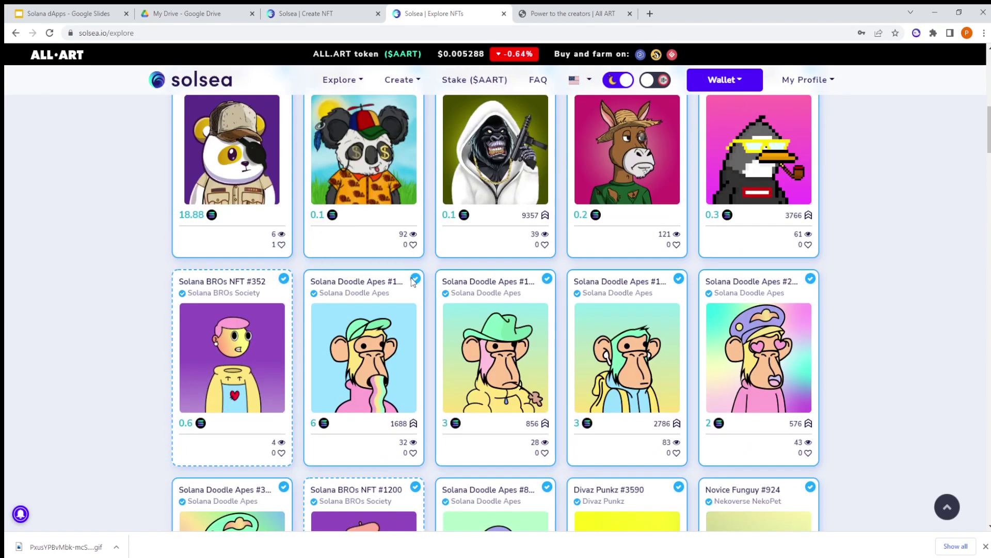
scroll(414, 285, "down", 20)
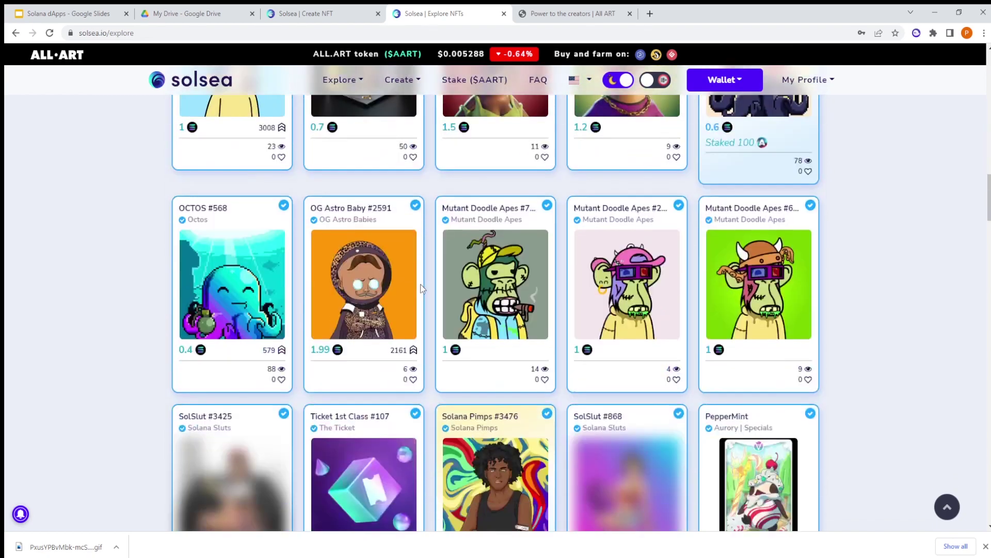
scroll(421, 285, "up", 20)
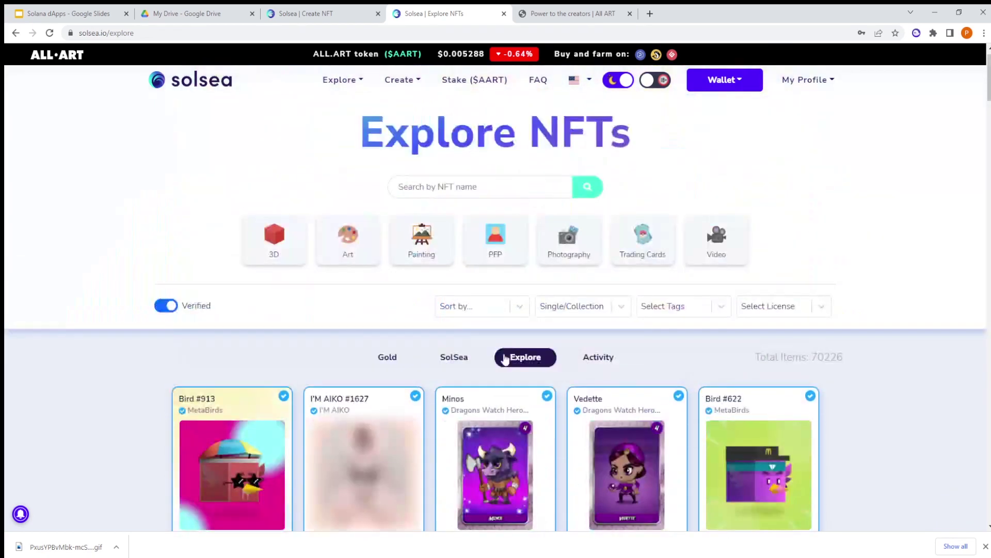
scroll(504, 354, "down", 2)
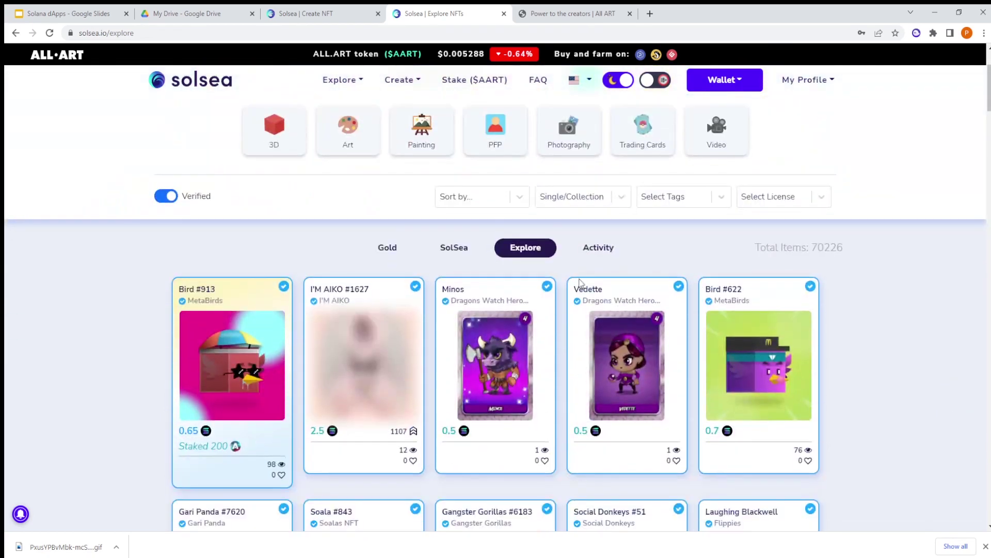
- Show the marketplace's Activity feed and review the recent NFT transactions
left_click(598, 248)
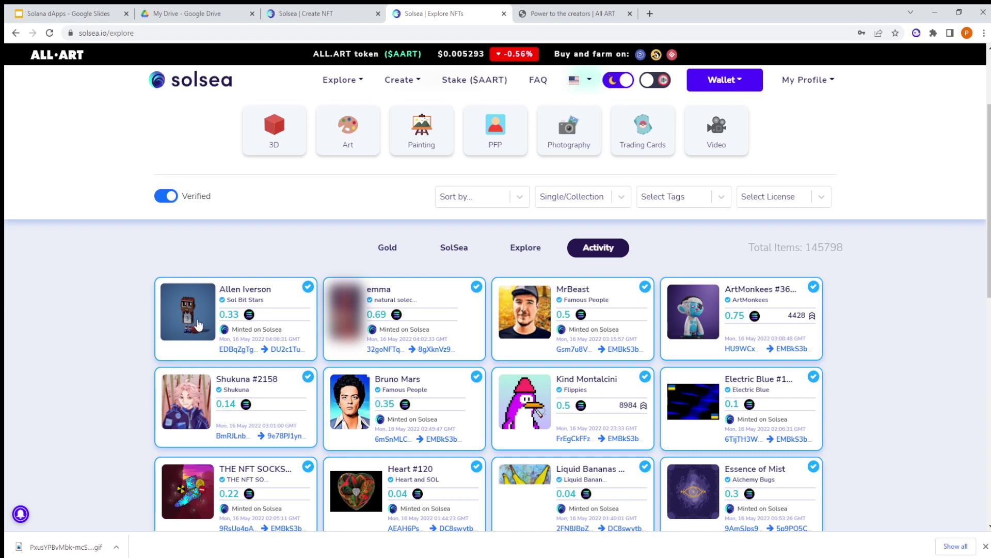
scroll(214, 240, "up", 2)
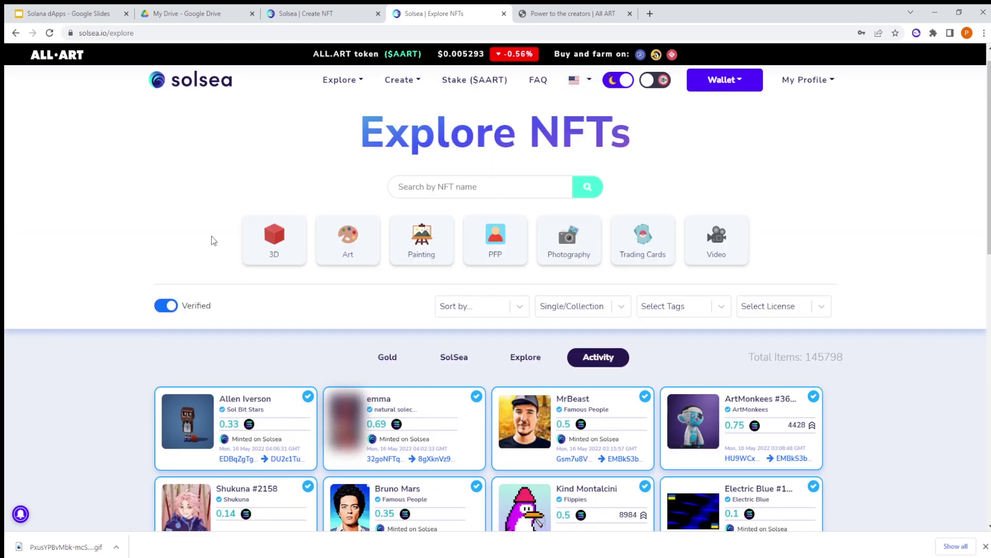
- Open the collection statistics and check which time periods the Top Collections ranking can be filtered by
mouse_move(343, 81)
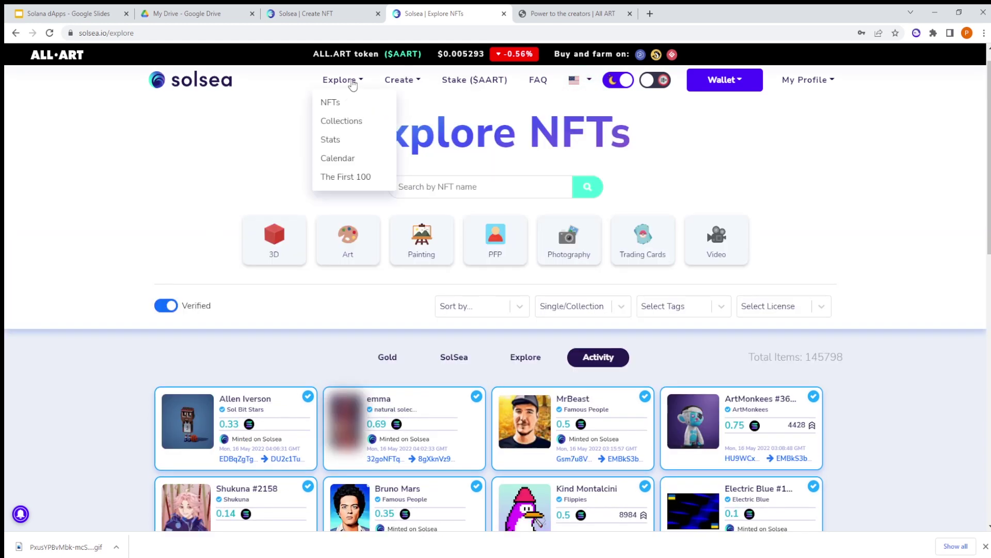
left_click(339, 143)
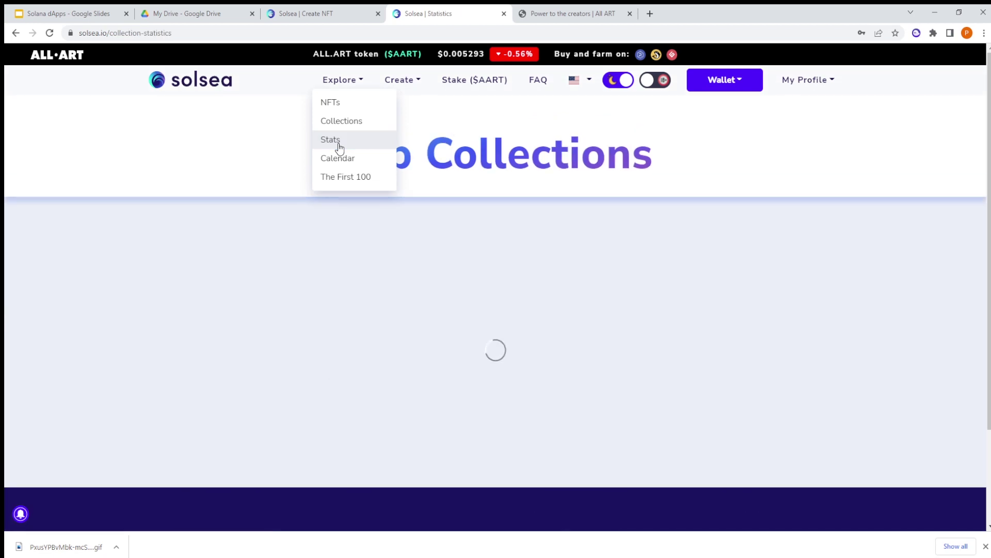
scroll(230, 243, "down", 1)
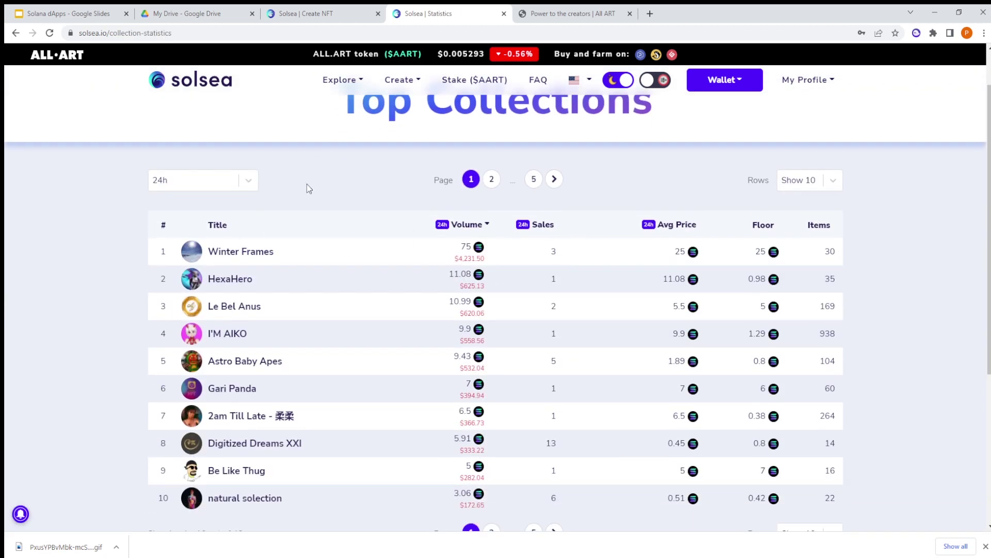
left_click(249, 189)
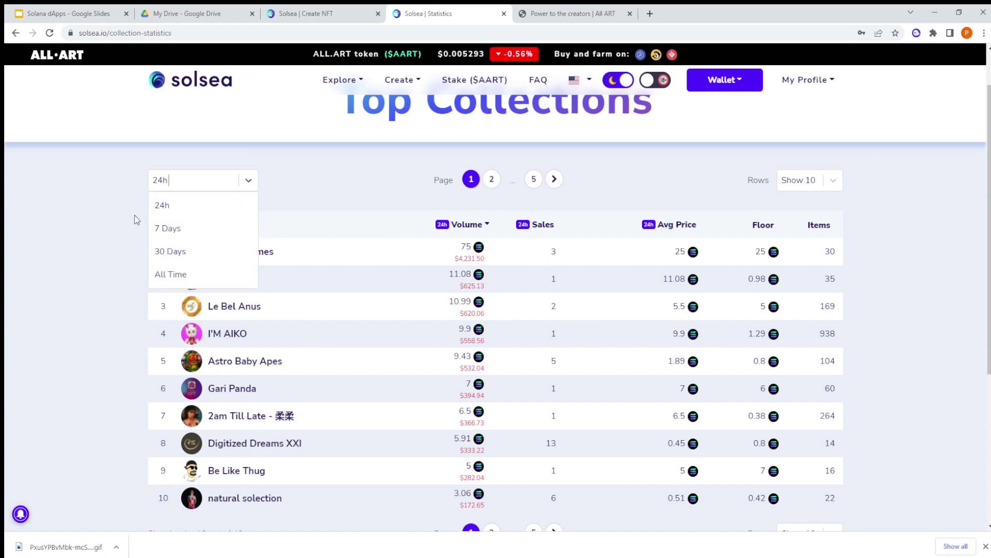
left_click(364, 189)
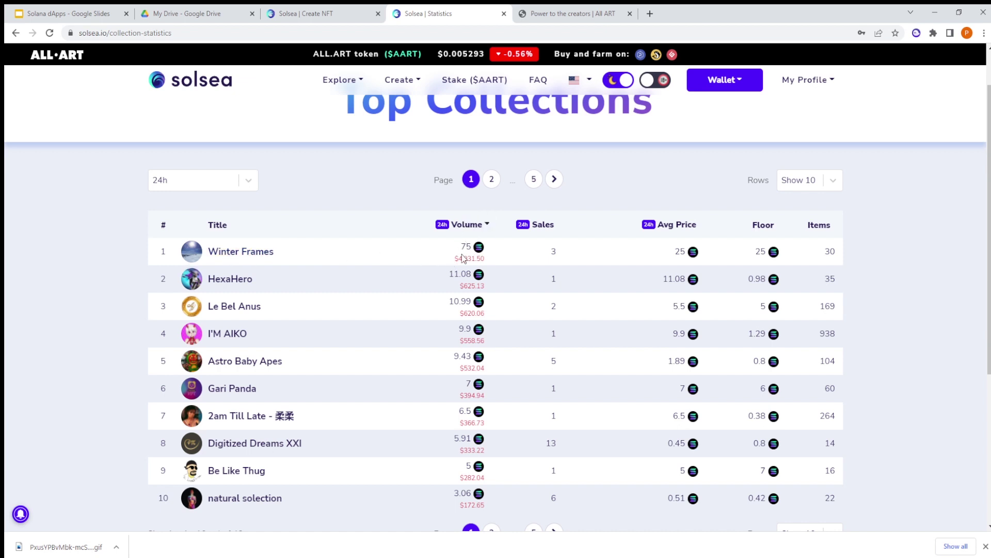
- Page through the 24h Top Collections ranking, viewing page 5, page 1 and page 2
scroll(426, 260, "up", 1)
scroll(535, 415, "down", 2)
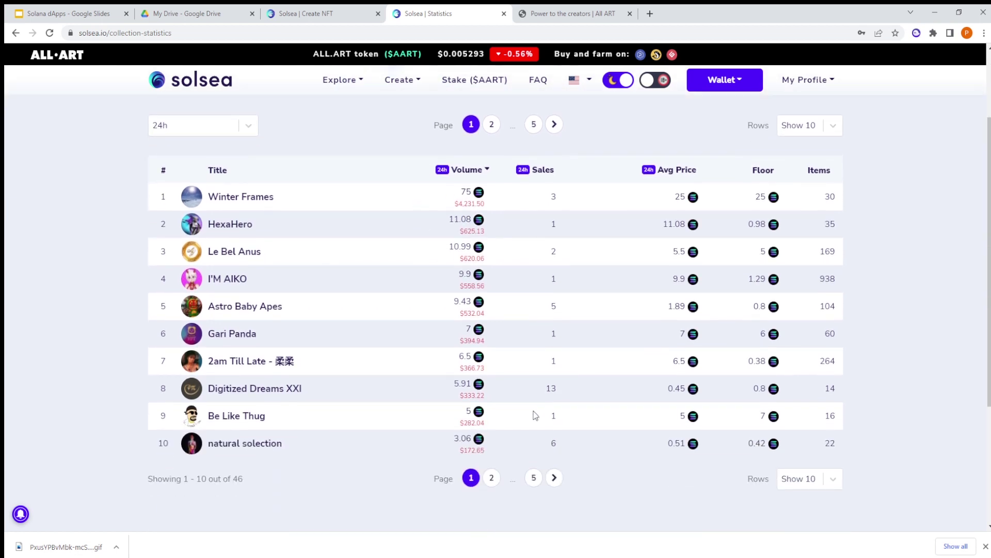
left_click(534, 478)
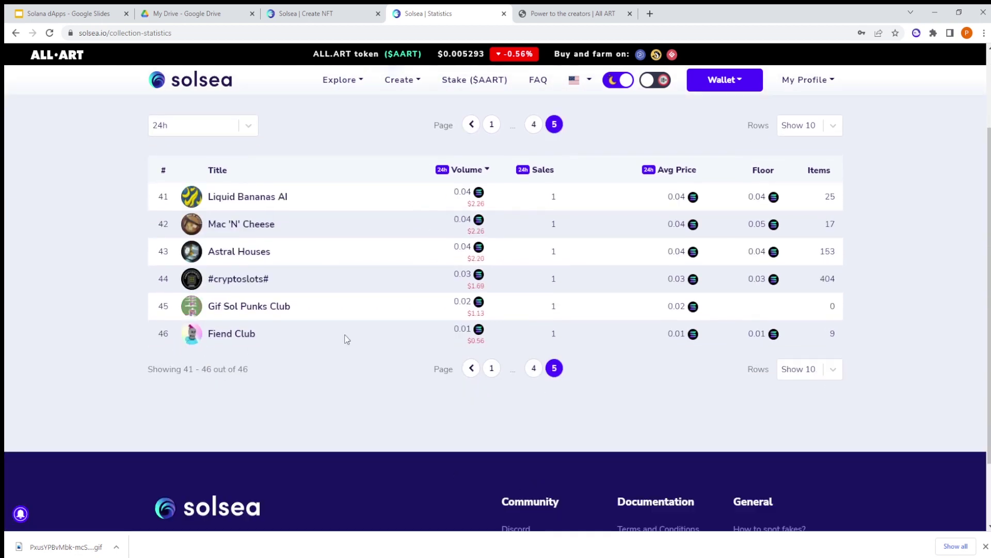
left_click(491, 369)
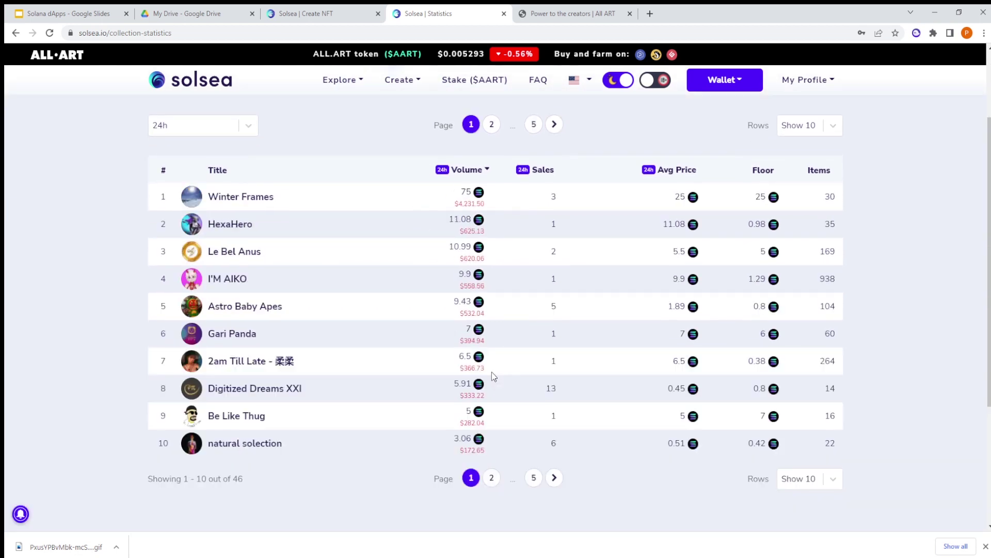
left_click(492, 478)
scroll(532, 293, "up", 2)
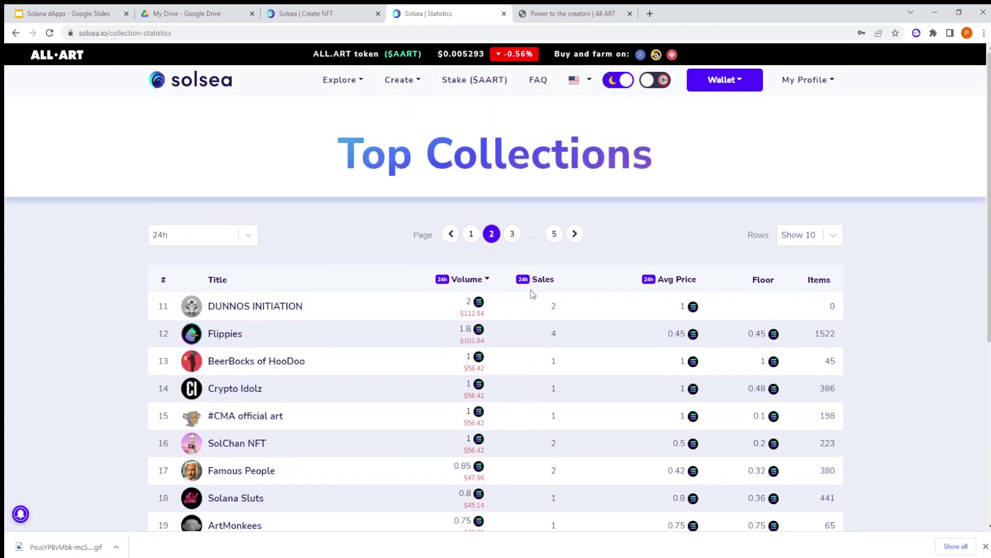
- Search the marketplace's collections for "ape pun" and open the Ape Punks collection
left_click(342, 81)
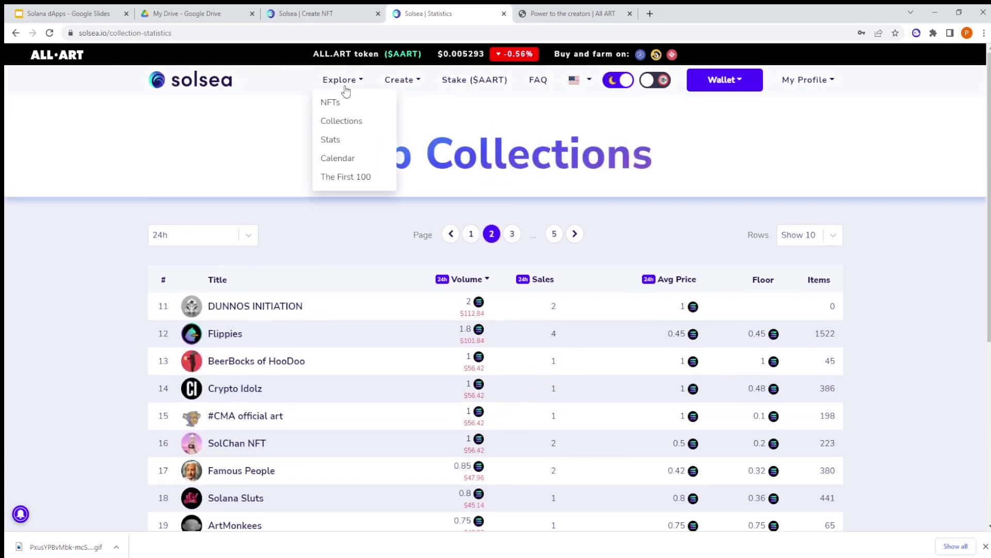
left_click(340, 122)
left_click(483, 208)
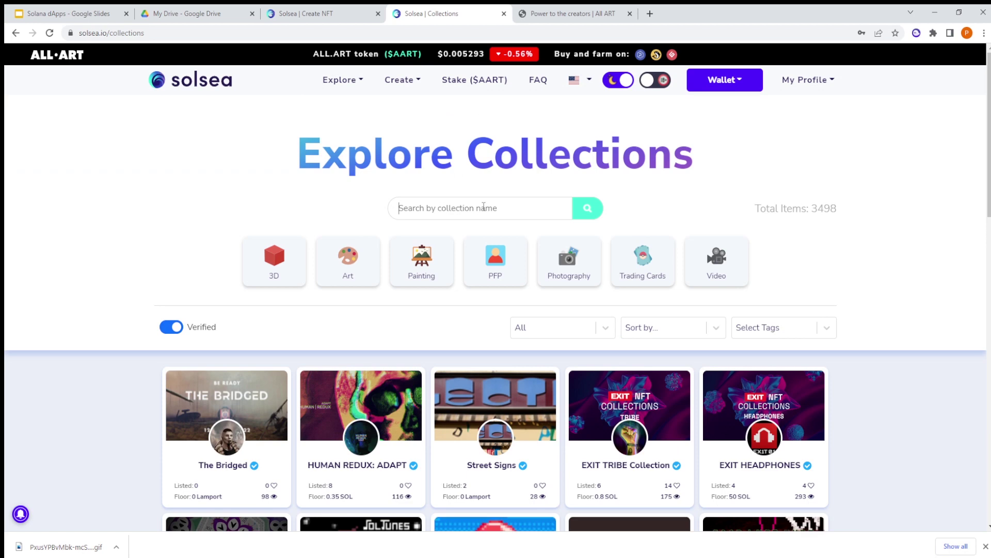
type("a")
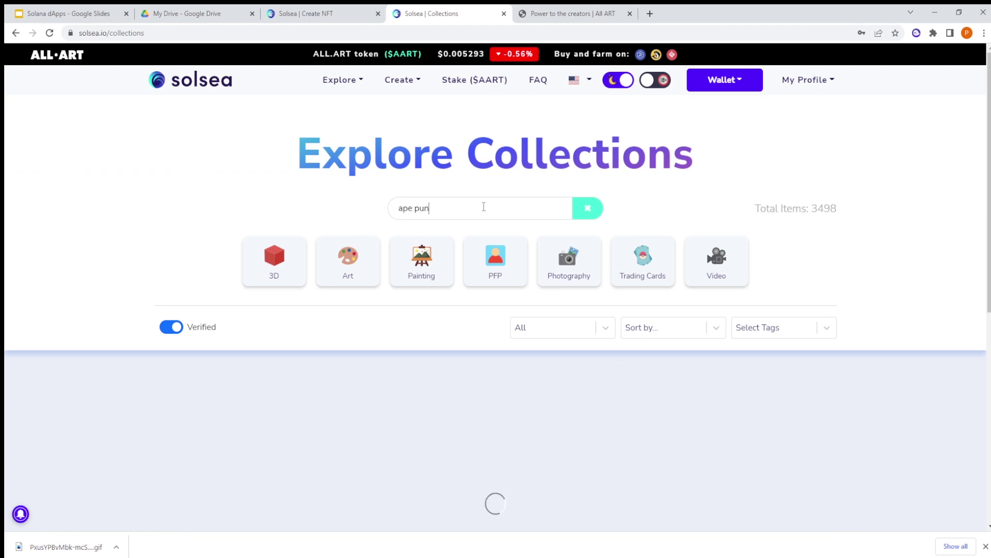
type("pe pun")
left_click(498, 440)
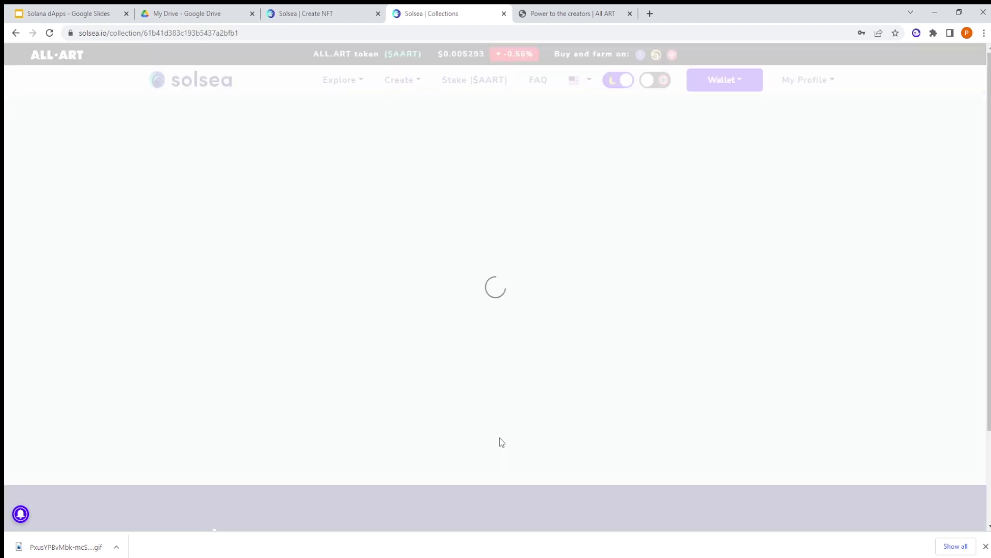
- Examine the Ape Punks collection's verification badge, tags, listing count, floor price and volume
scroll(407, 367, "down", 2)
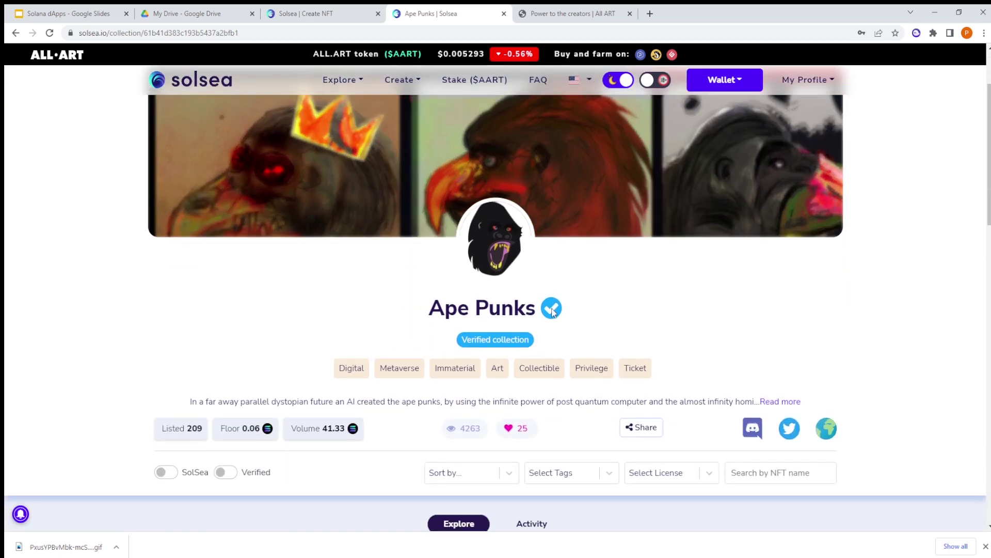
scroll(551, 309, "down", 2)
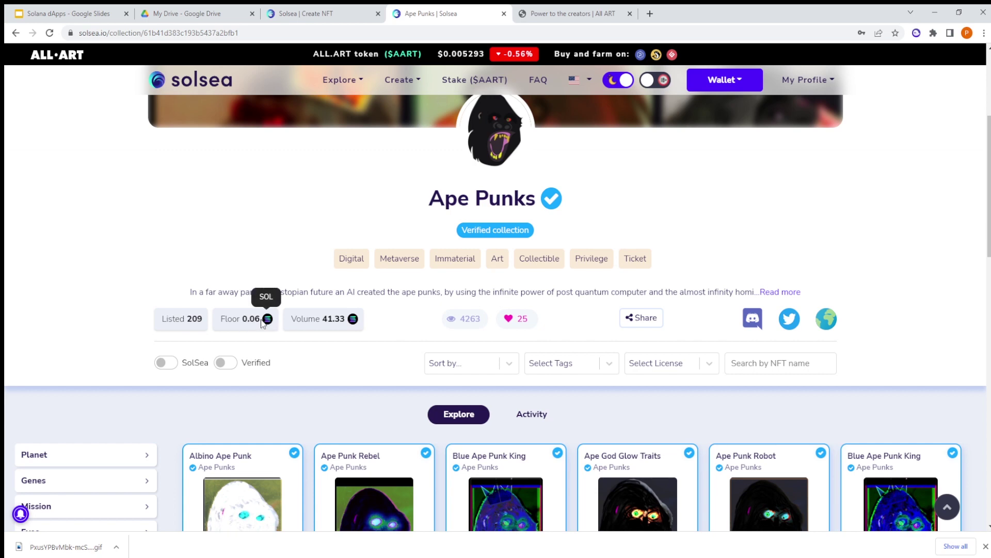
scroll(269, 346, "down", 1)
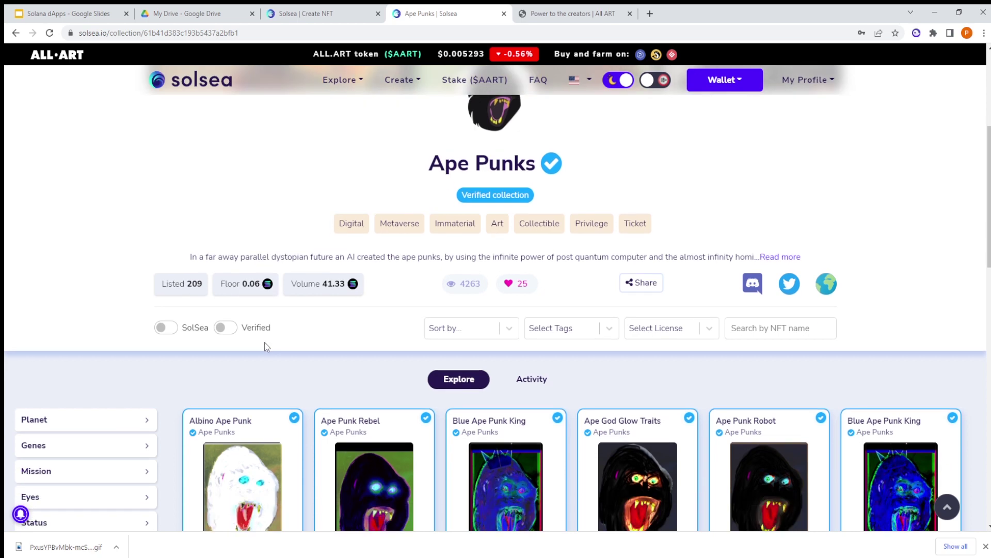
scroll(267, 346, "down", 1)
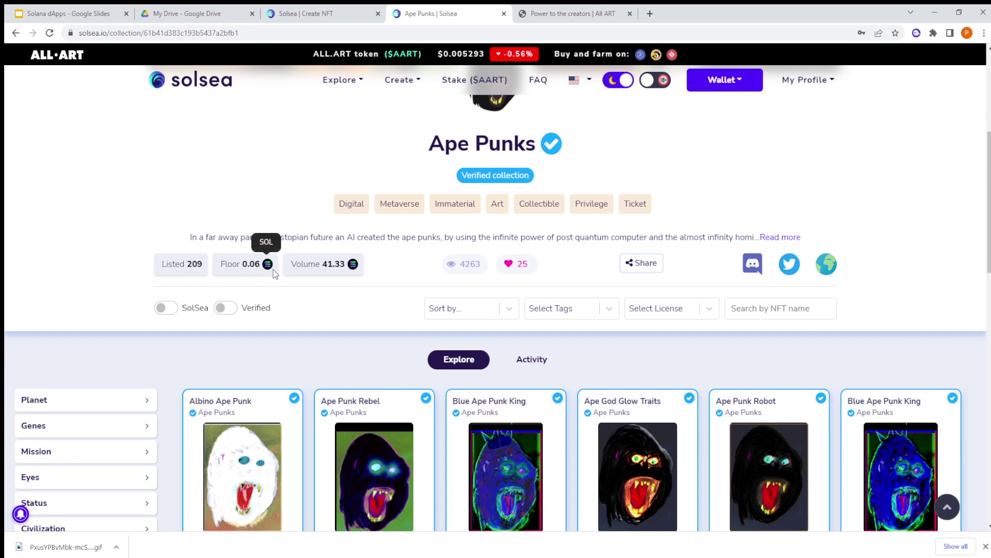
- Sort the Ape Punks NFTs by ascending price and check the price of the cheapest ones
left_click(445, 309)
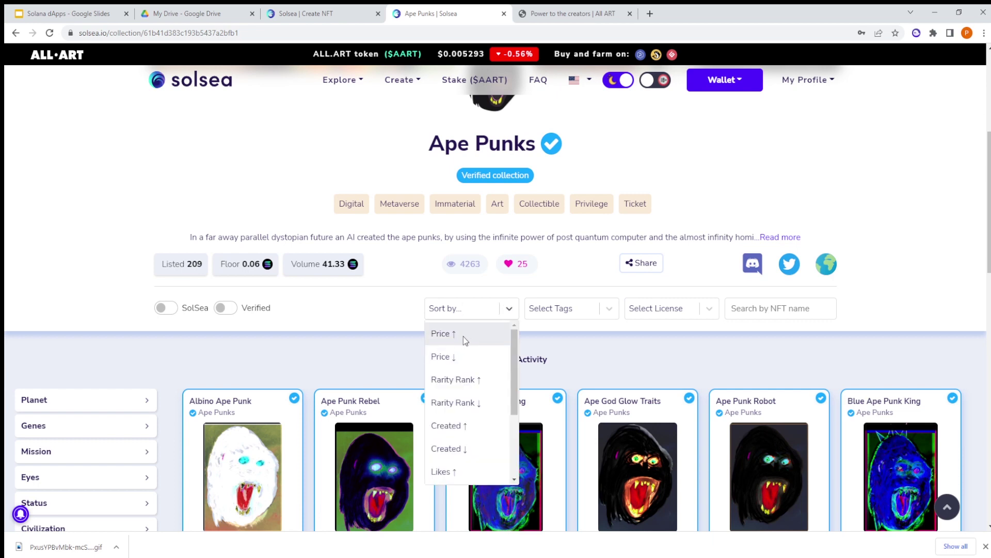
left_click(471, 333)
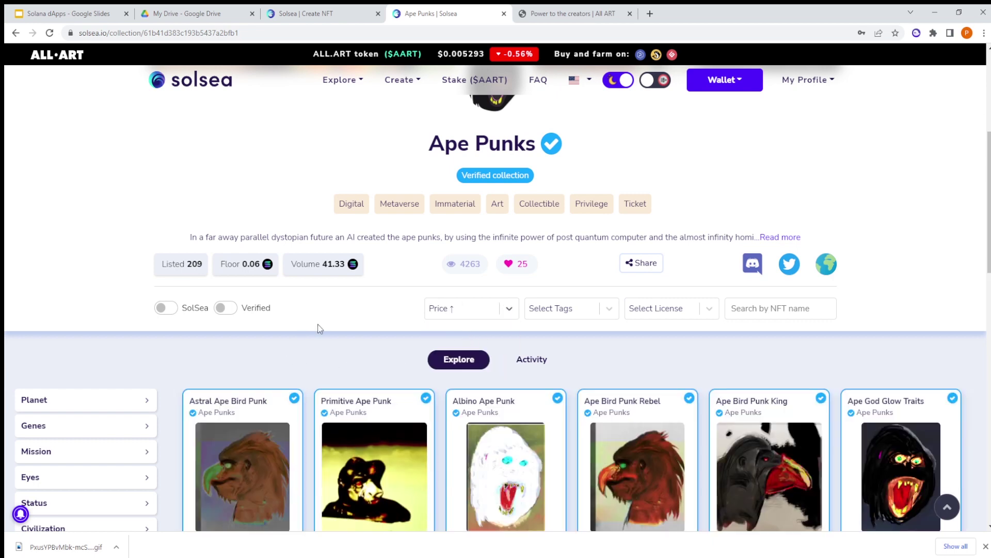
scroll(318, 328, "down", 2)
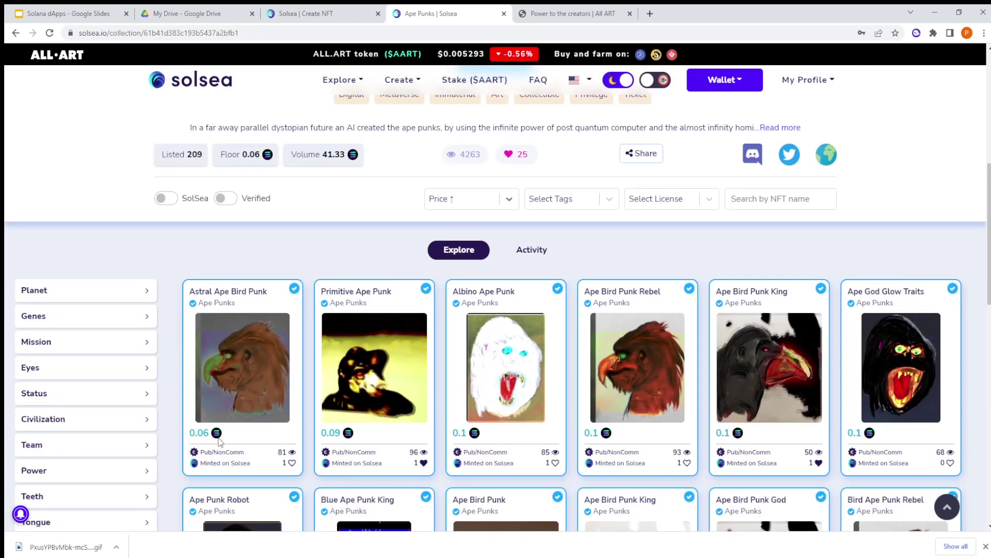
scroll(407, 214, "up", 1)
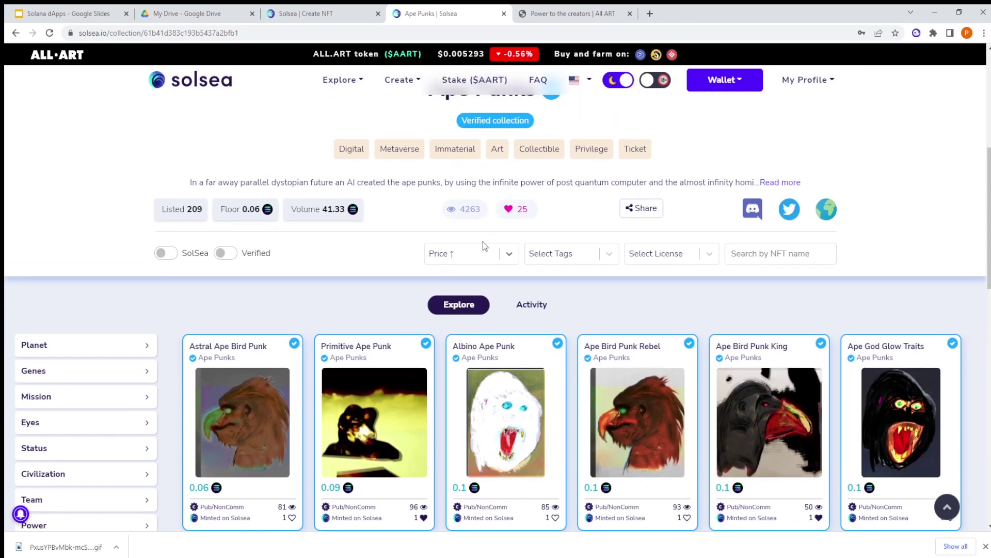
- Sort the Ape Punks NFTs by descending creation date and review the other sorting options
left_click(445, 255)
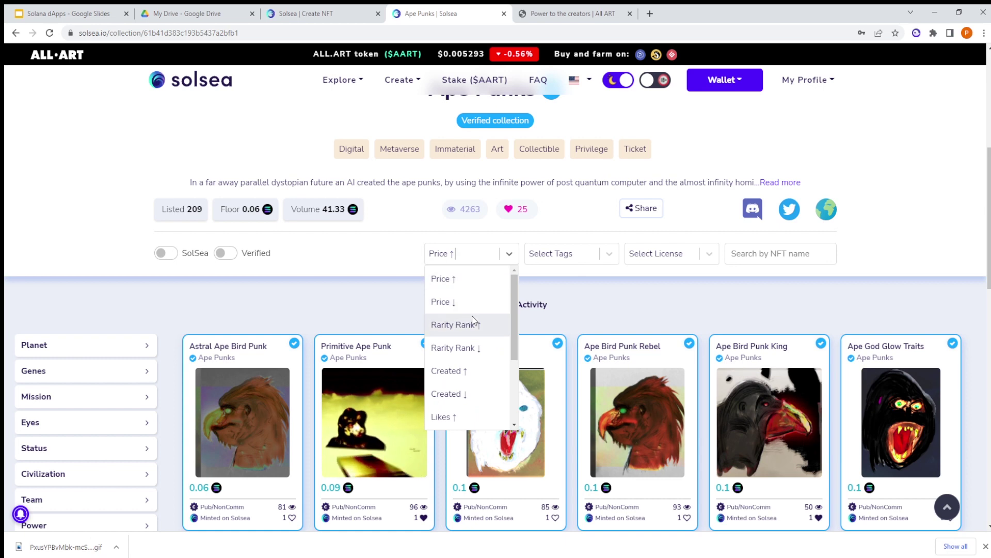
left_click(482, 394)
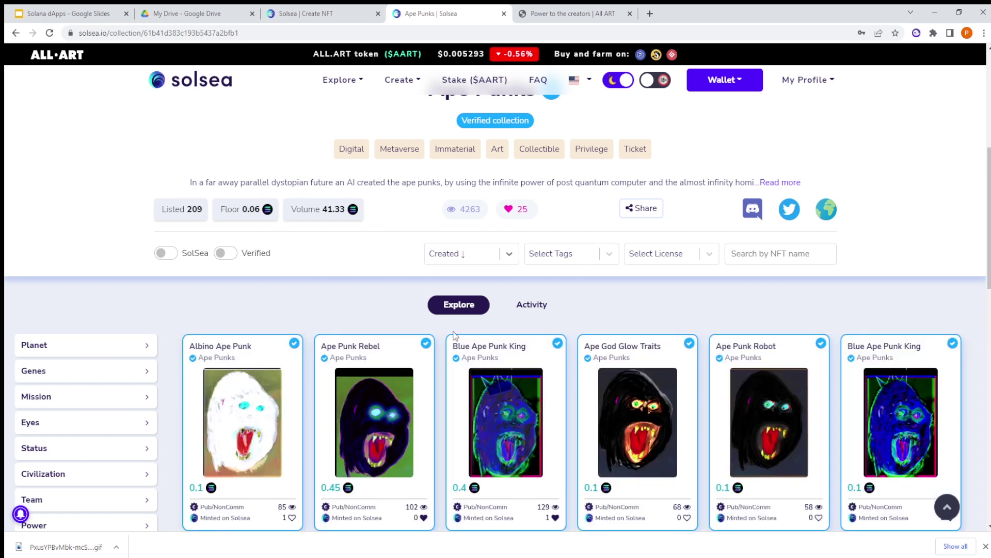
left_click(505, 254)
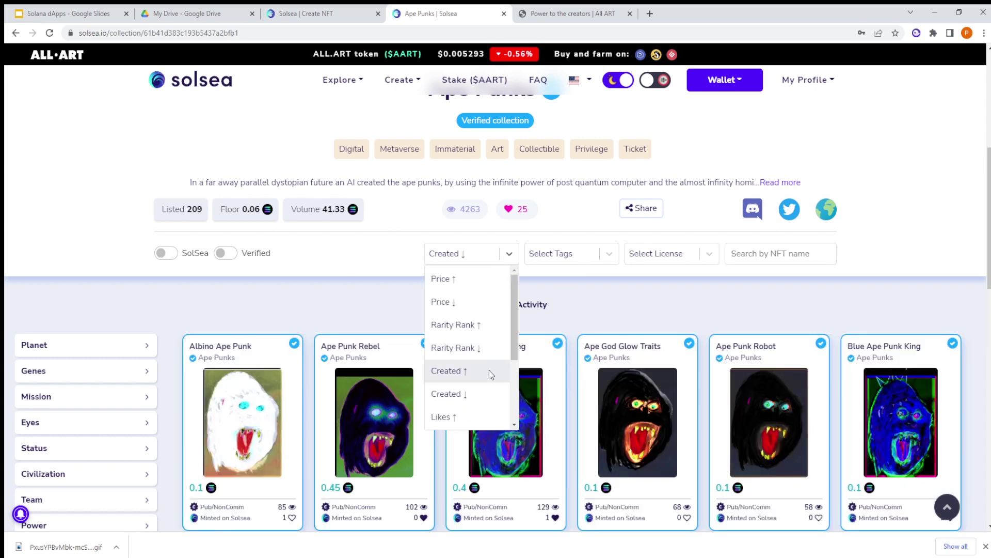
left_click(524, 243)
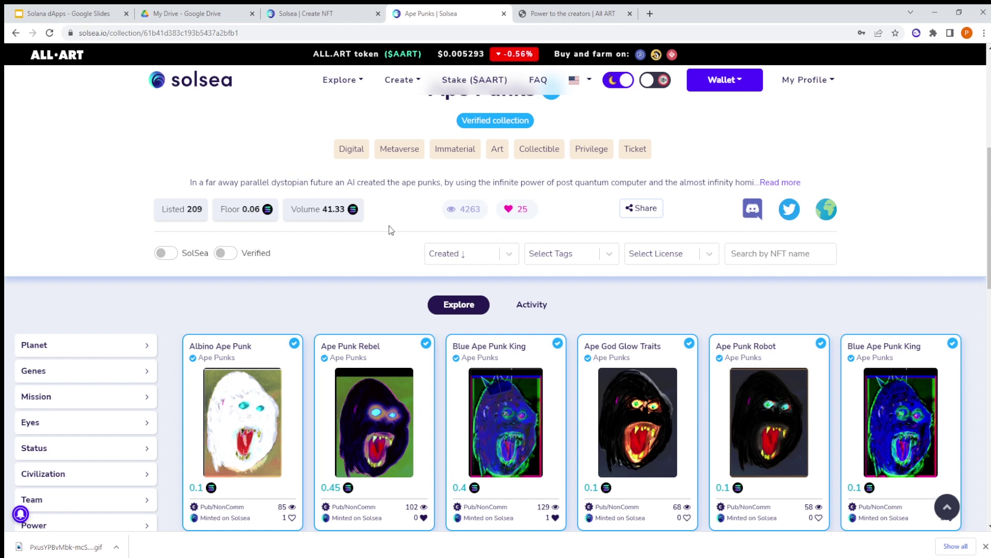
- Switch the collection's Verified filter on and off, and do the same with the SolSea filter
scroll(385, 230, "up", 1)
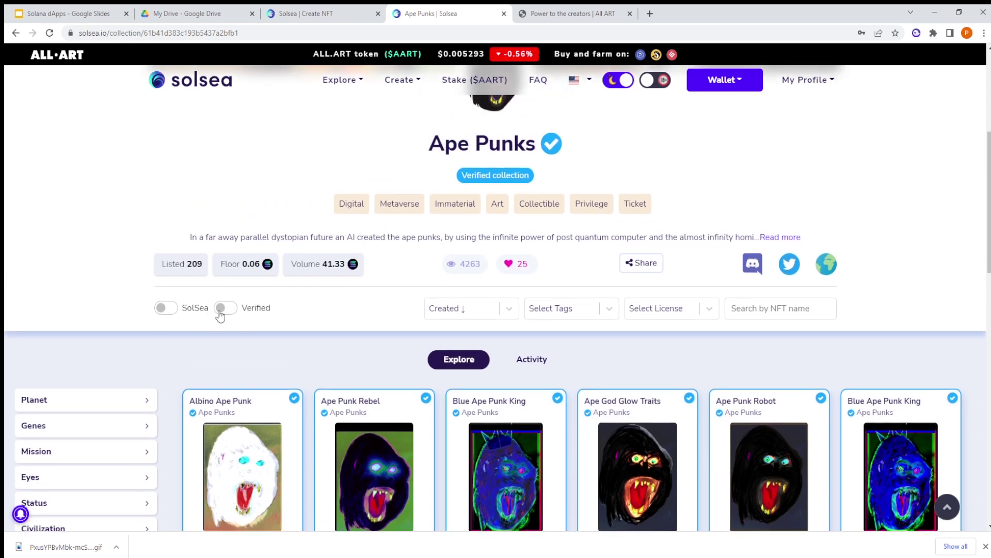
left_click(221, 309)
left_click(222, 310)
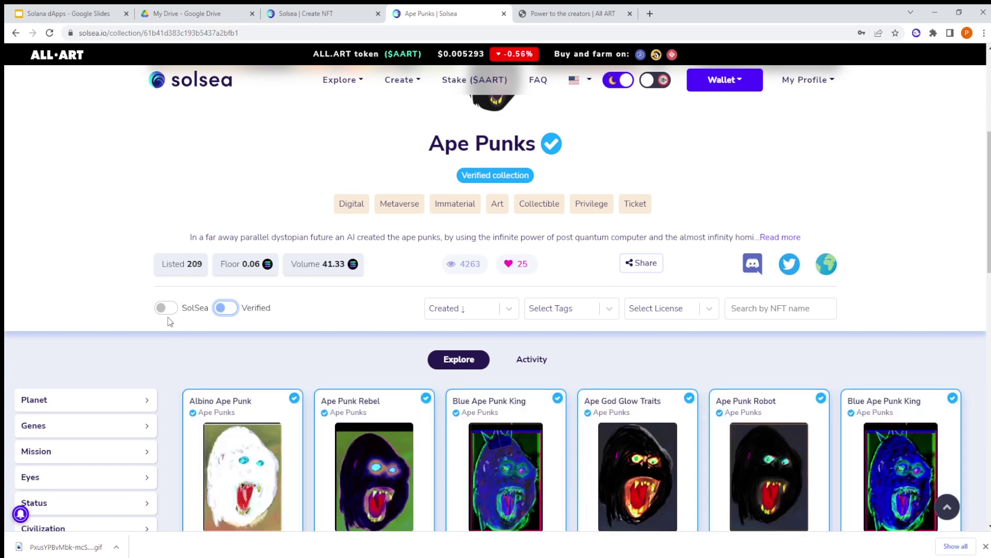
left_click(167, 308)
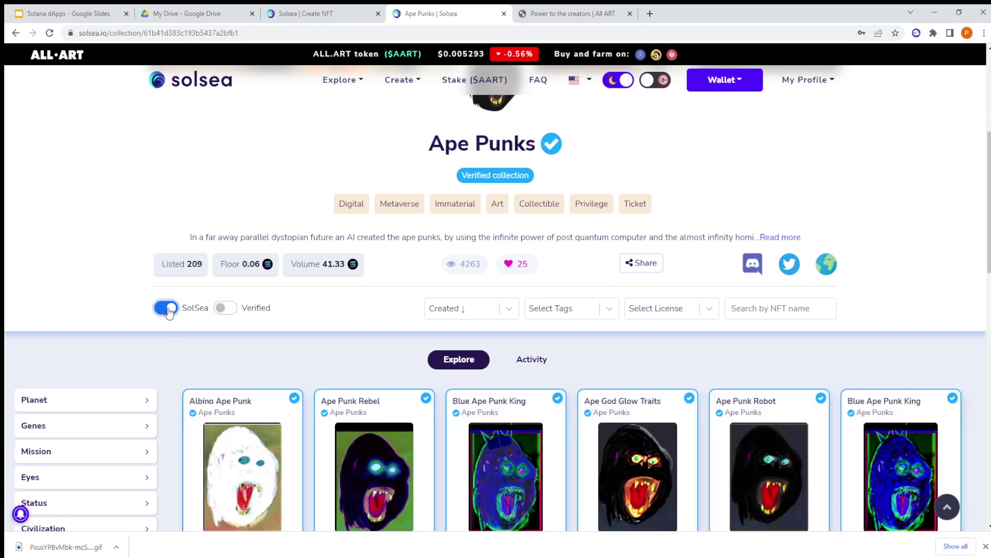
left_click(167, 309)
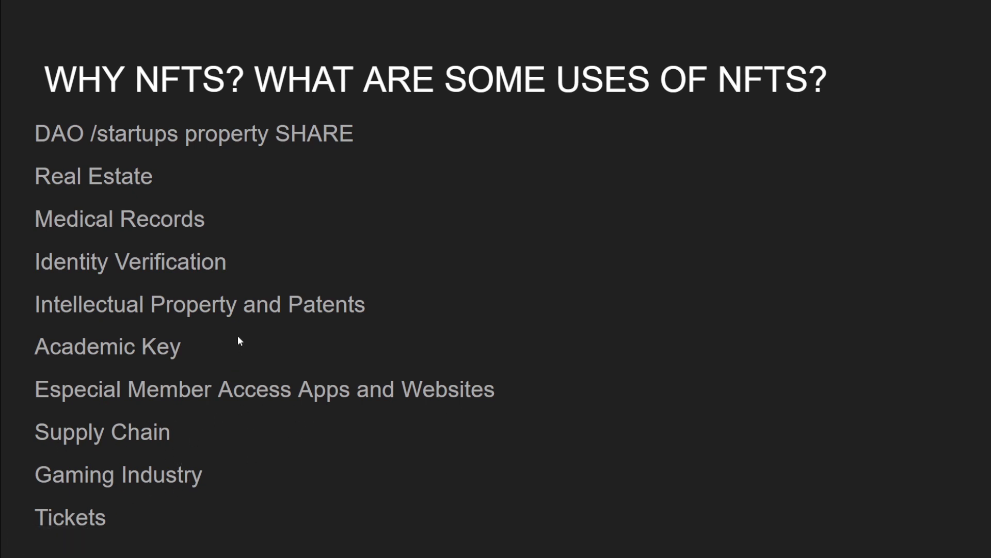
key("Right")
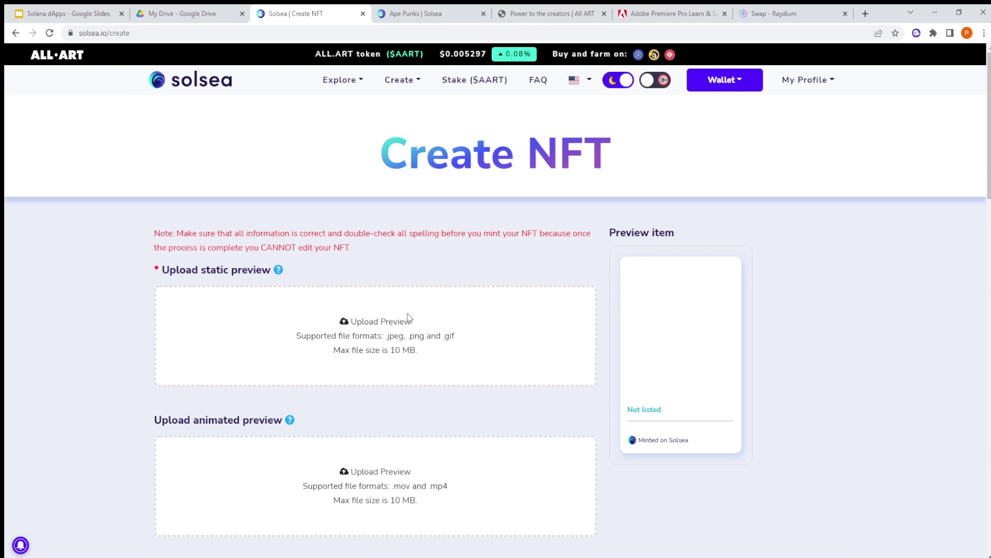
- Start creating a new NFT and upload the bird-headed ape drawing as its static preview
left_click(402, 81)
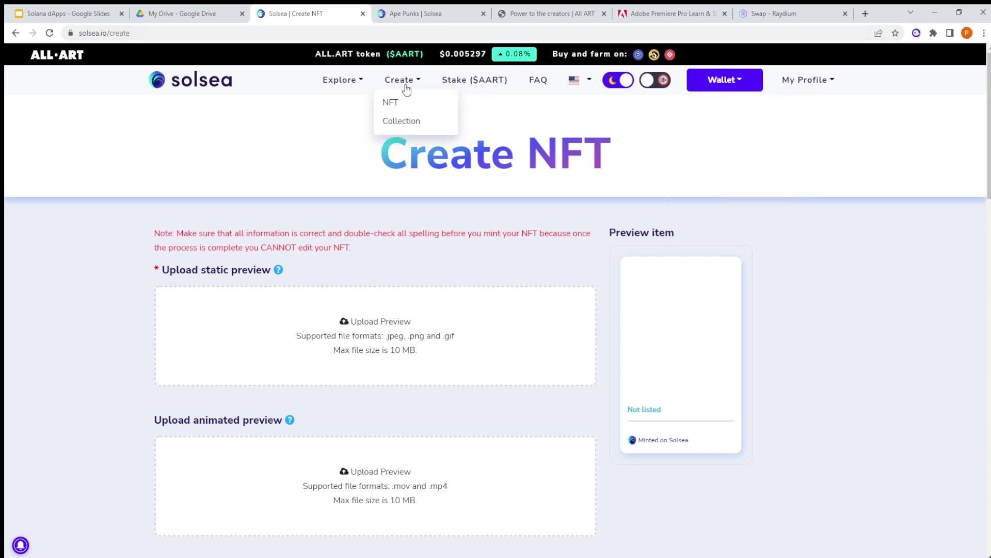
left_click(402, 104)
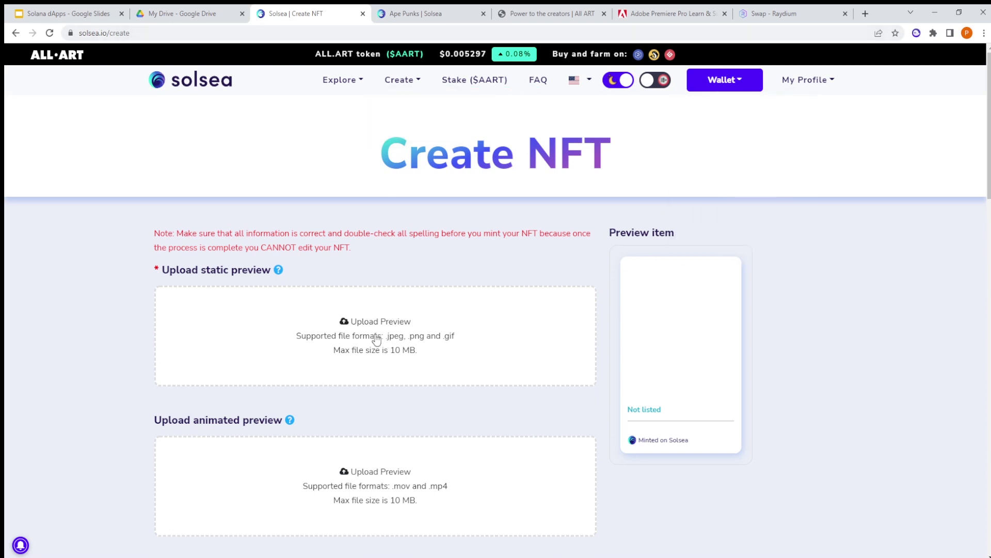
left_click(380, 337)
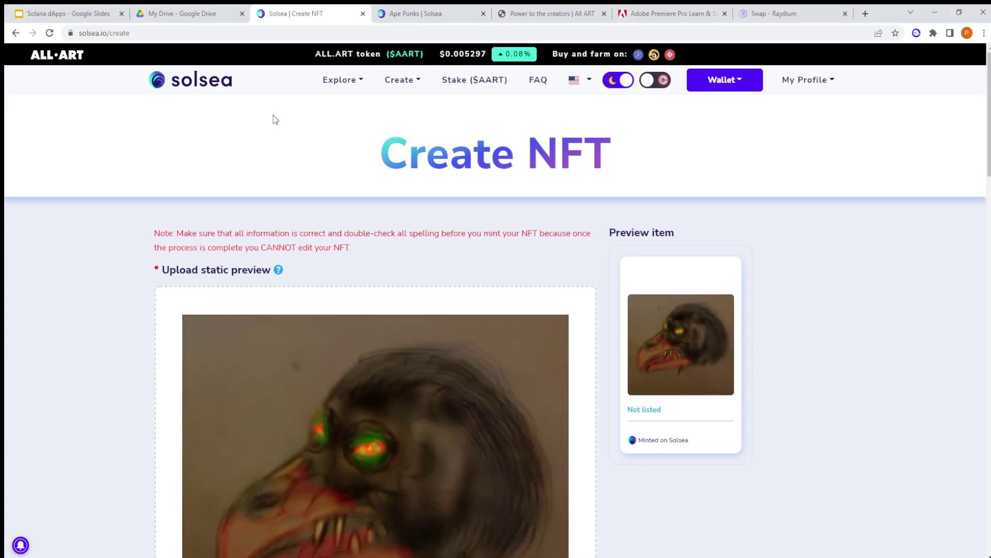
- Upload the same drawing as the NFT's artwork file and check the storage cost of the static preview
scroll(353, 351, "down", 5)
scroll(354, 351, "up", 2)
scroll(353, 351, "down", 7)
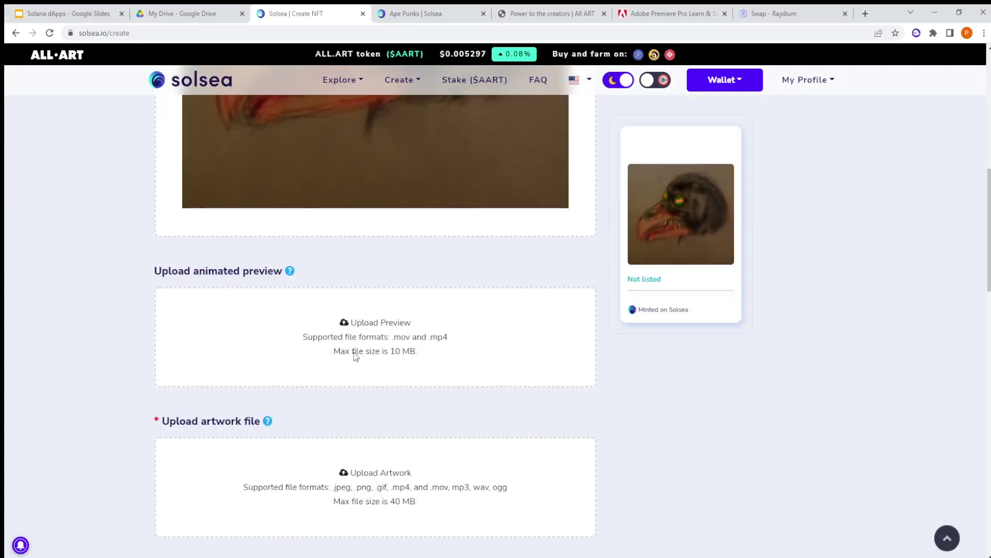
left_click(370, 368)
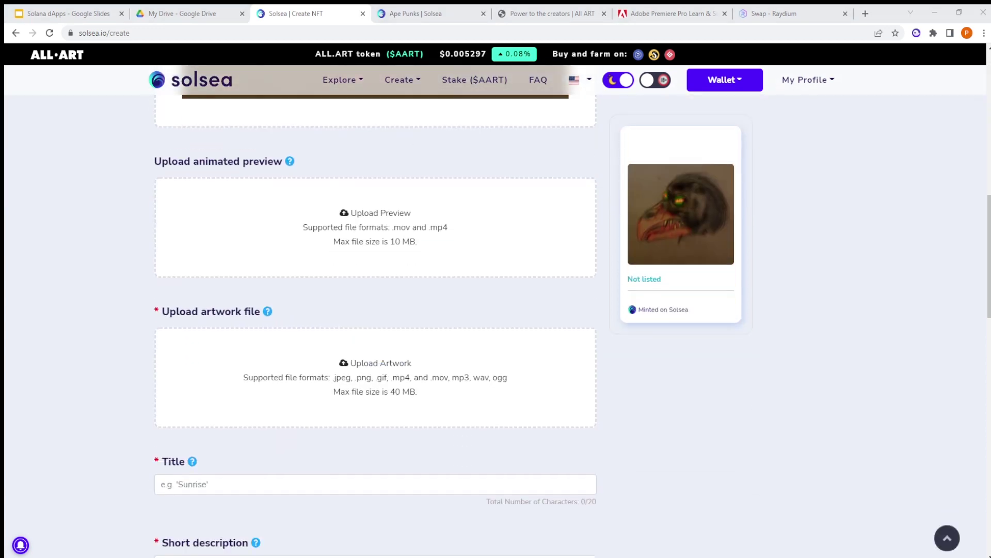
scroll(353, 274, "up", 11)
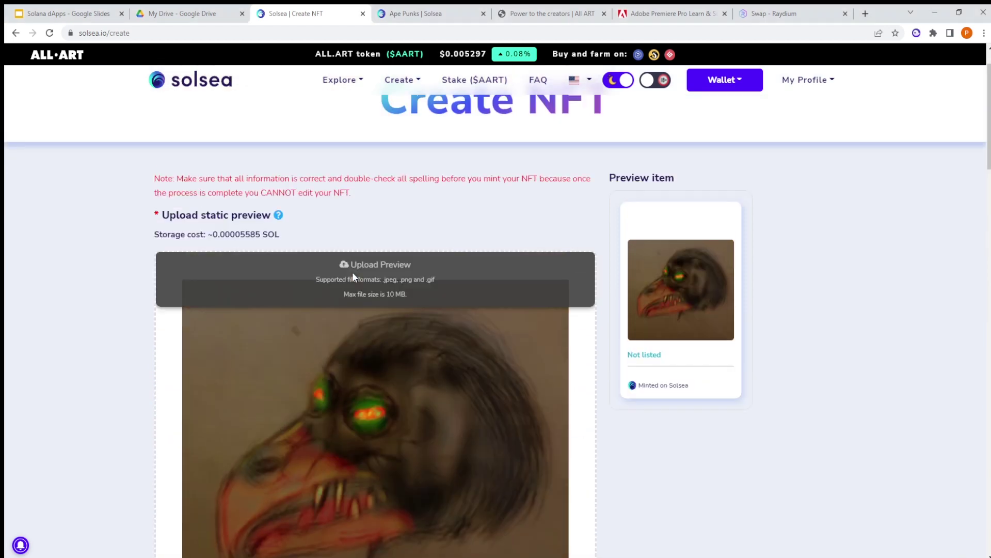
- Title the NFT "Ape Bird Punk" and enter "Bird Punk Ape" as its short description
scroll(352, 276, "down", 15)
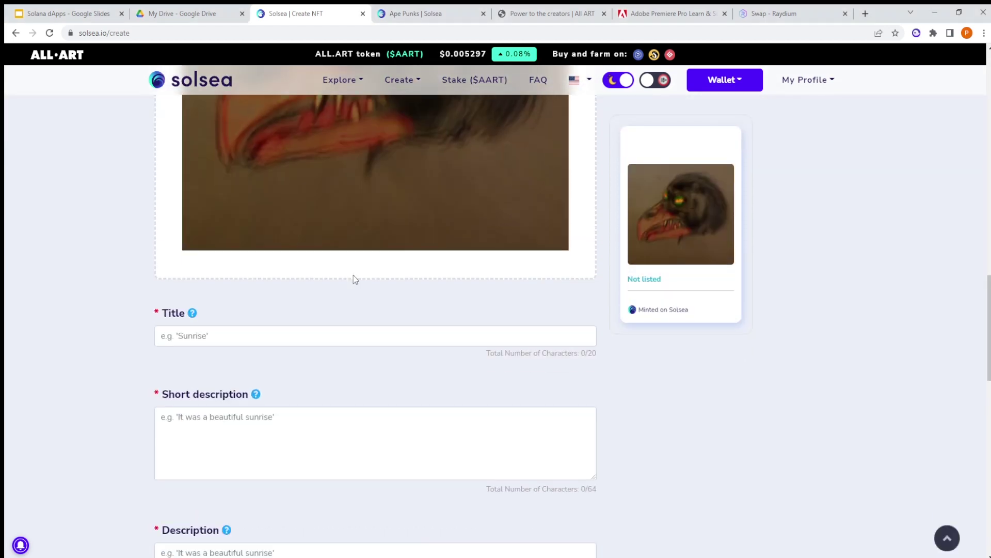
left_click(284, 330)
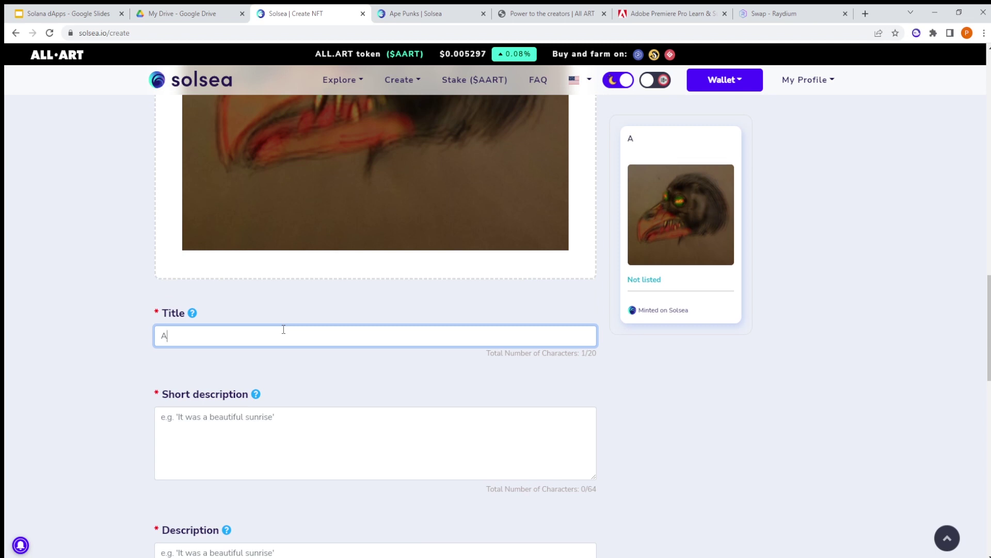
type("Ape Bird Punk")
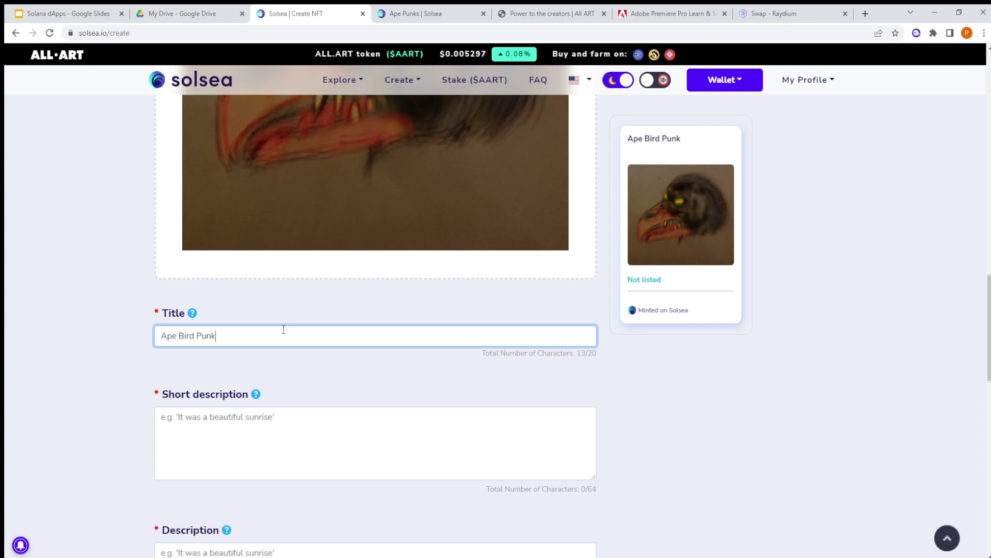
left_click(321, 438)
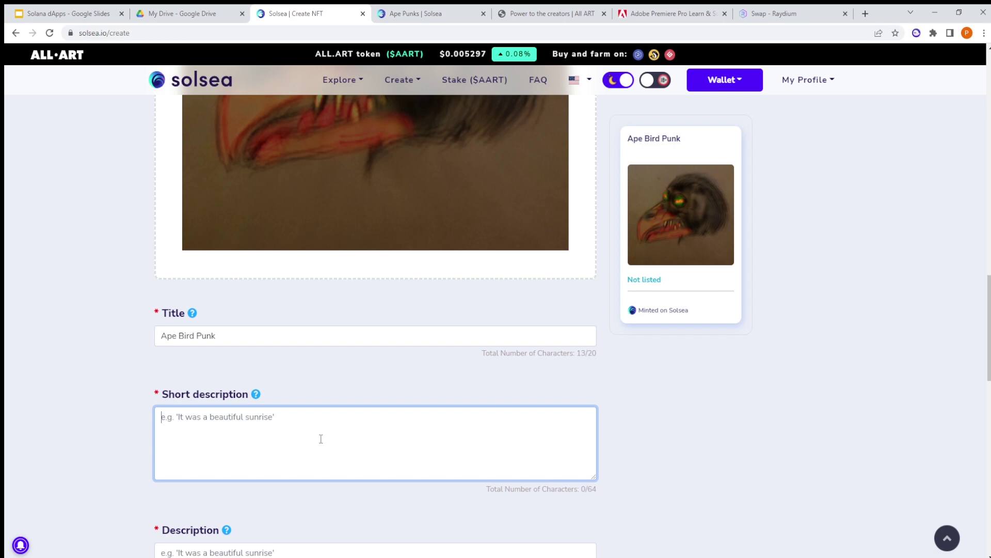
type("Bird Punk Ape")
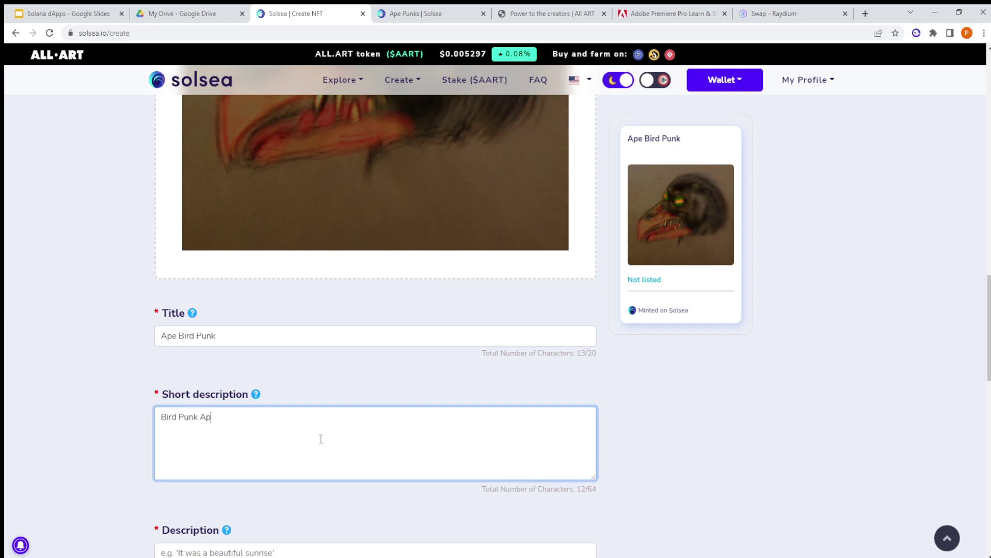
- Copy the short description into the NFT's Description and extend it to "Bird Punk Ape for transmute"
key("ctrl+a")
key("ctrl+c")
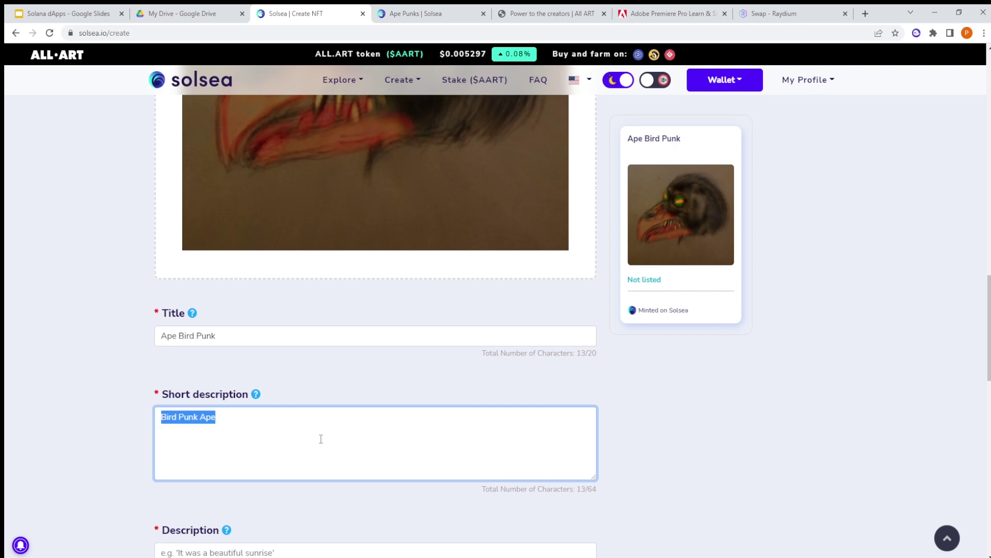
scroll(669, 406, "down", 1)
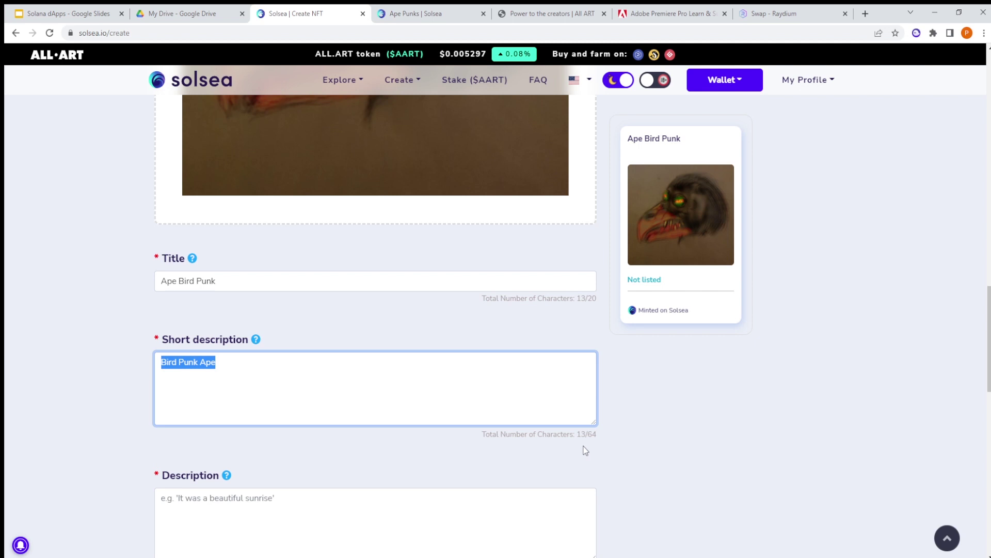
scroll(309, 491, "down", 1)
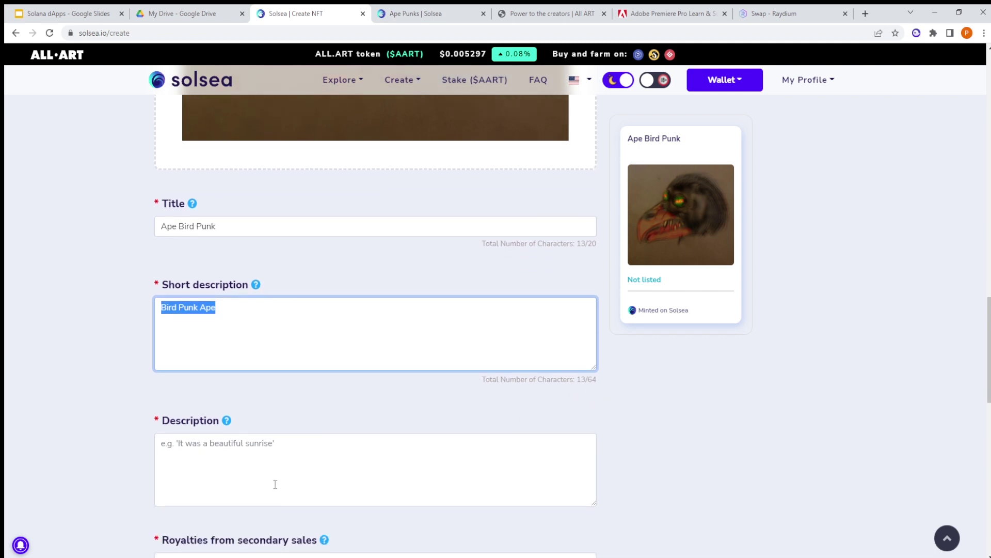
left_click(275, 484)
key("ctrl+v")
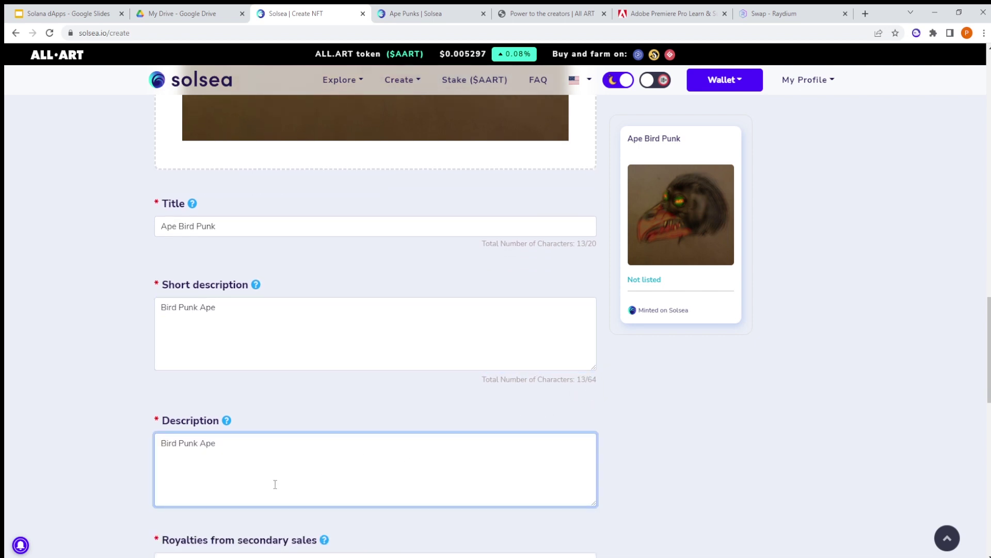
type("for transmute")
scroll(275, 485, "down", 3)
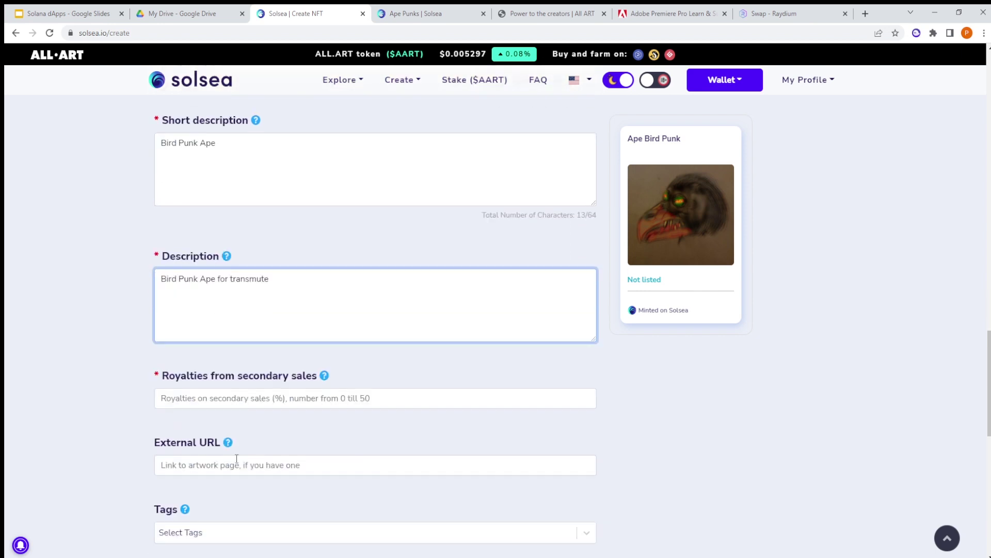
left_click(239, 394)
type("5")
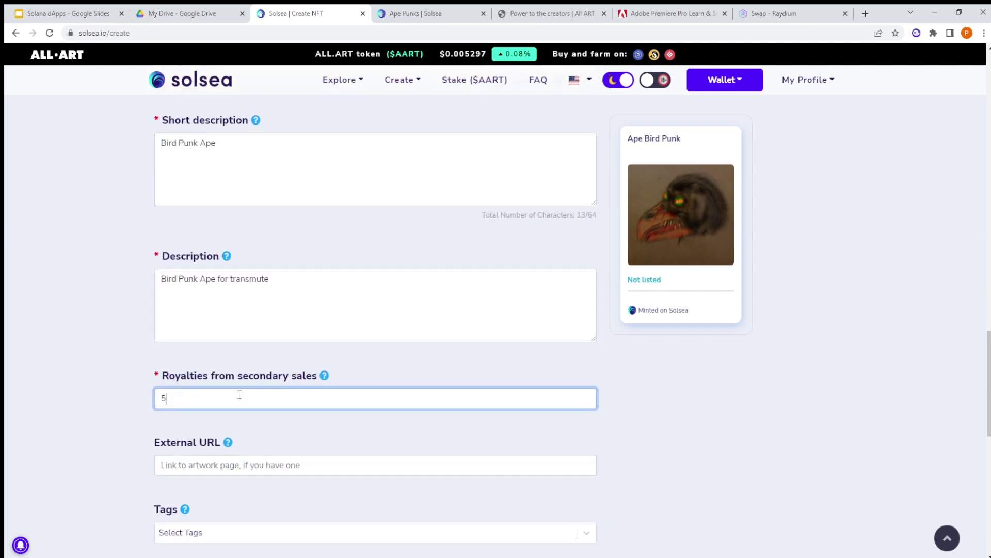
scroll(238, 393, "down", 2)
left_click(224, 360)
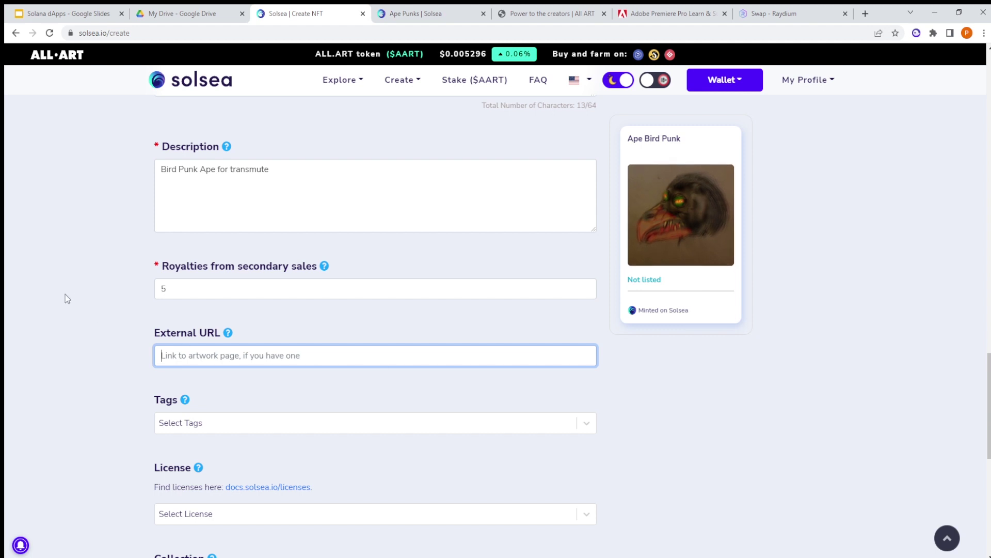
scroll(199, 300, "down", 1)
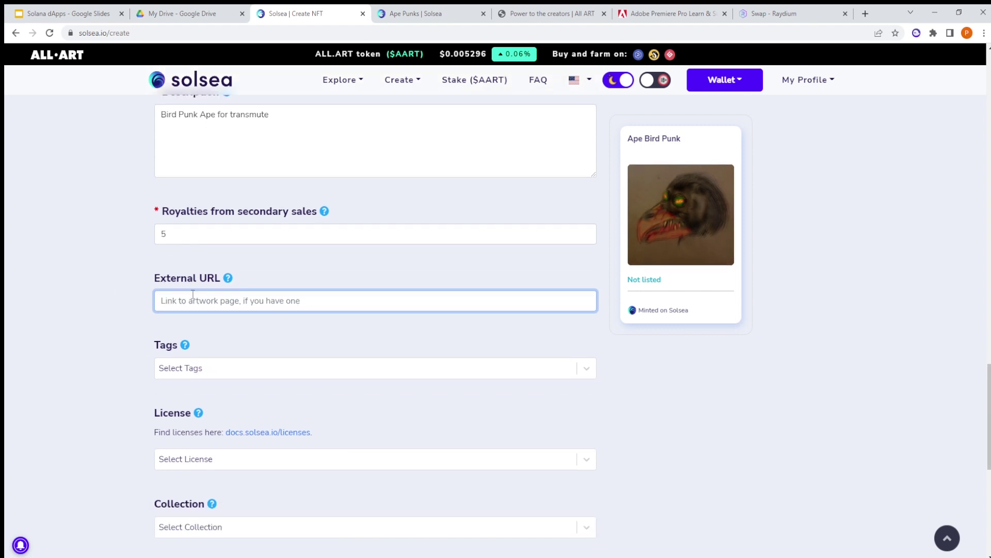
type("https://ape")
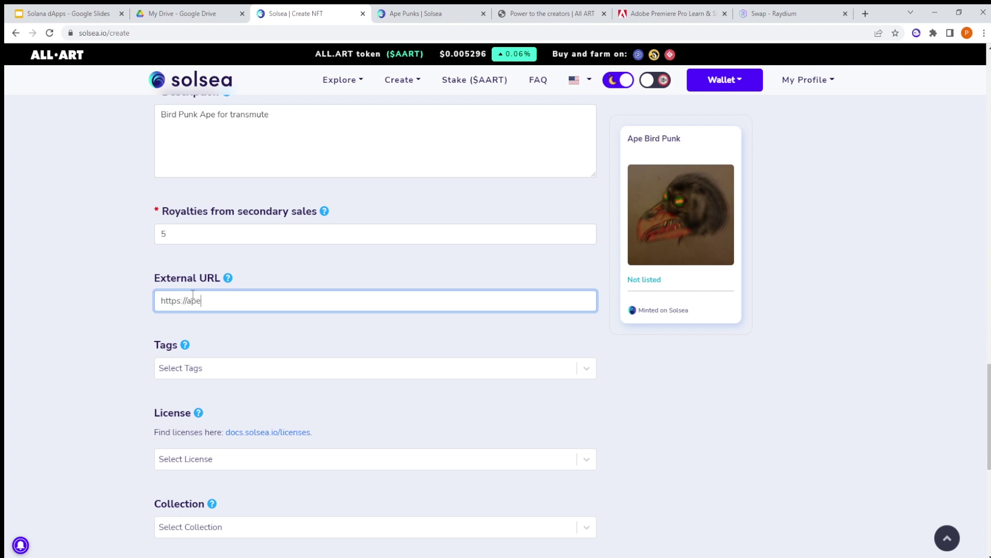
type("punks.org")
- Tag the NFT as Metaverse and choose the Public display/Non-Commercial exploitation license
scroll(189, 292, "down", 2)
left_click(196, 257)
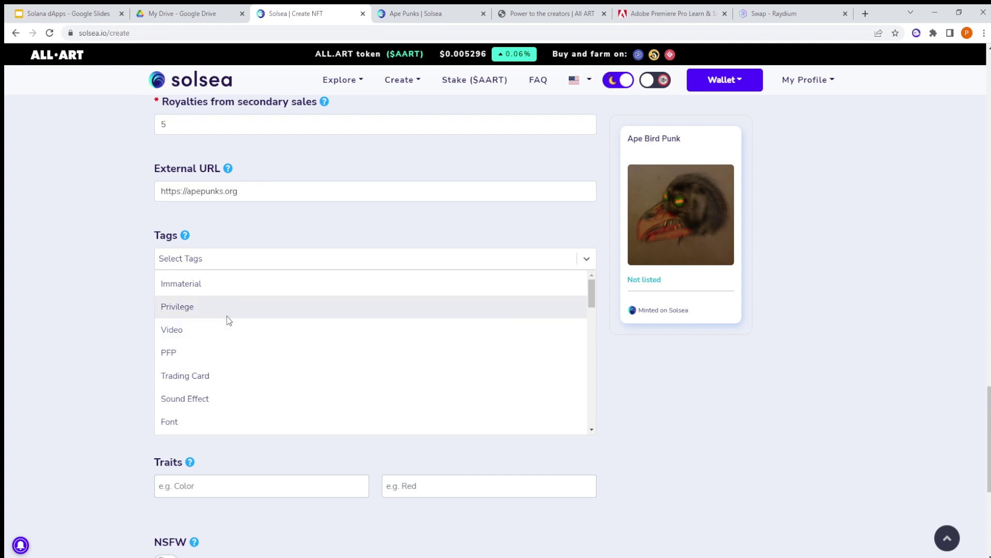
scroll(212, 369, "down", 3)
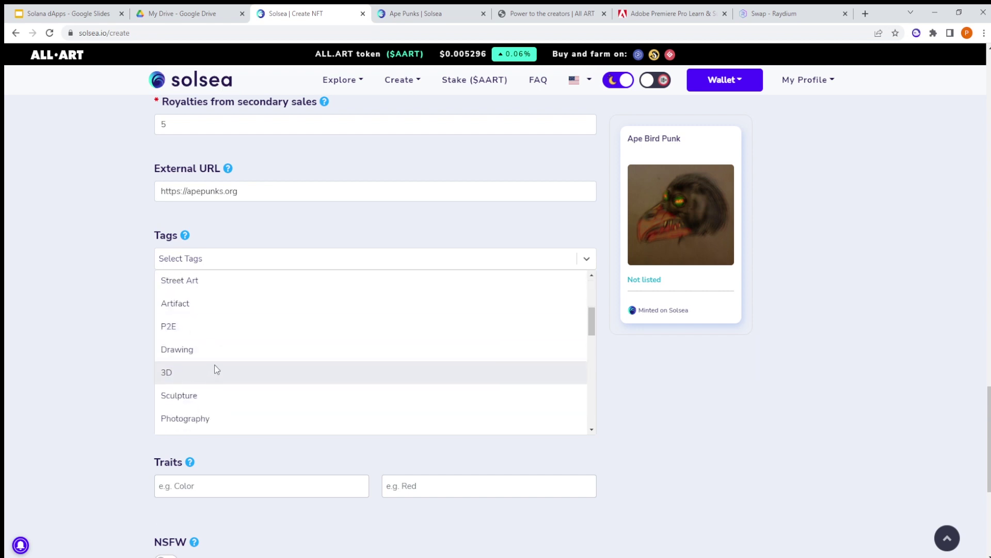
scroll(214, 365, "down", 2)
left_click(219, 337)
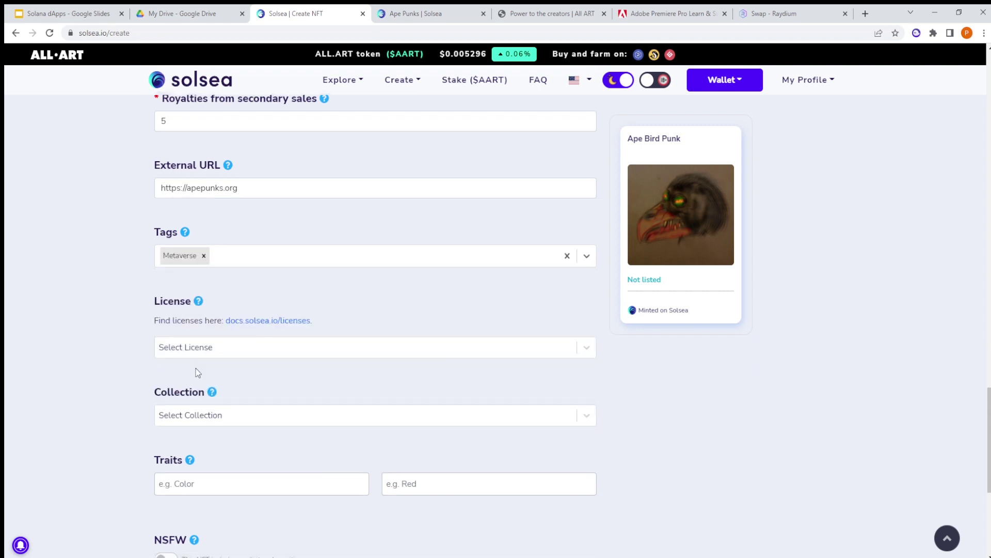
scroll(198, 372, "down", 1)
left_click(235, 296)
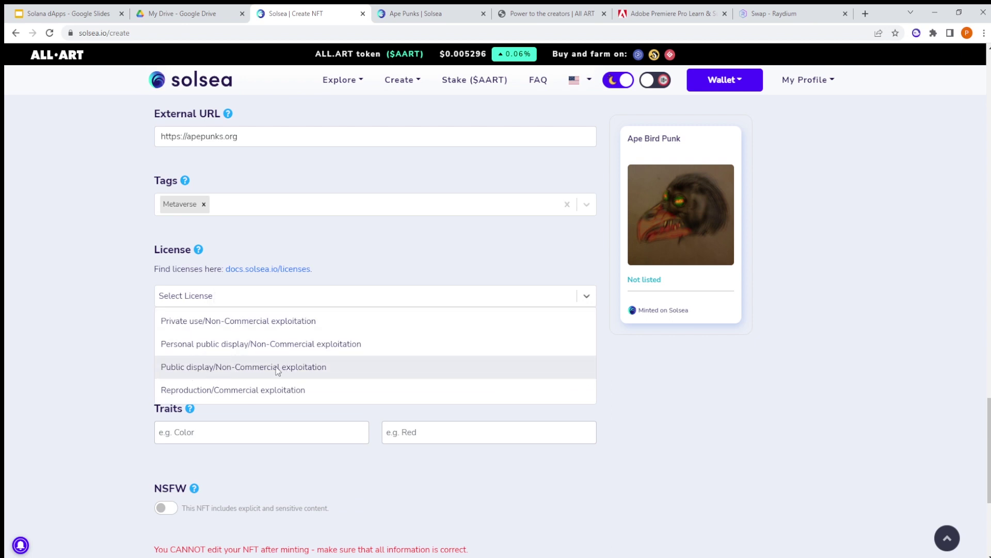
left_click(246, 370)
- Assign the NFT to the Ape Punks collection
scroll(196, 316, "down", 1)
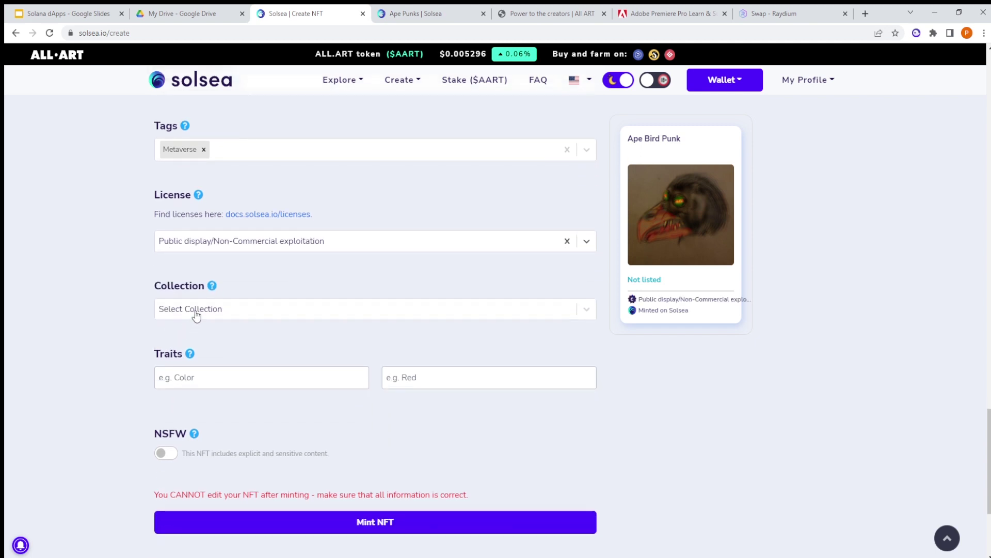
left_click(196, 310)
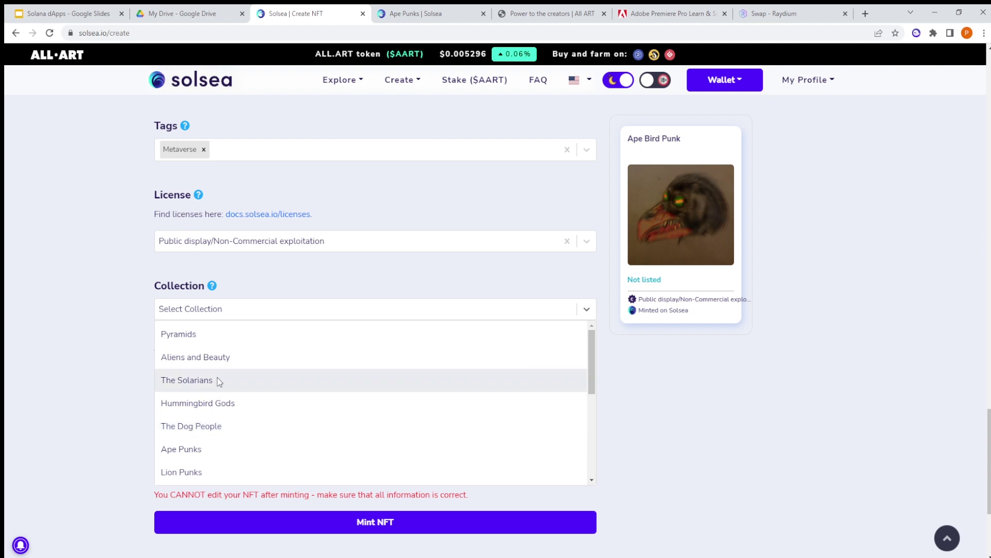
scroll(219, 381, "down", 2)
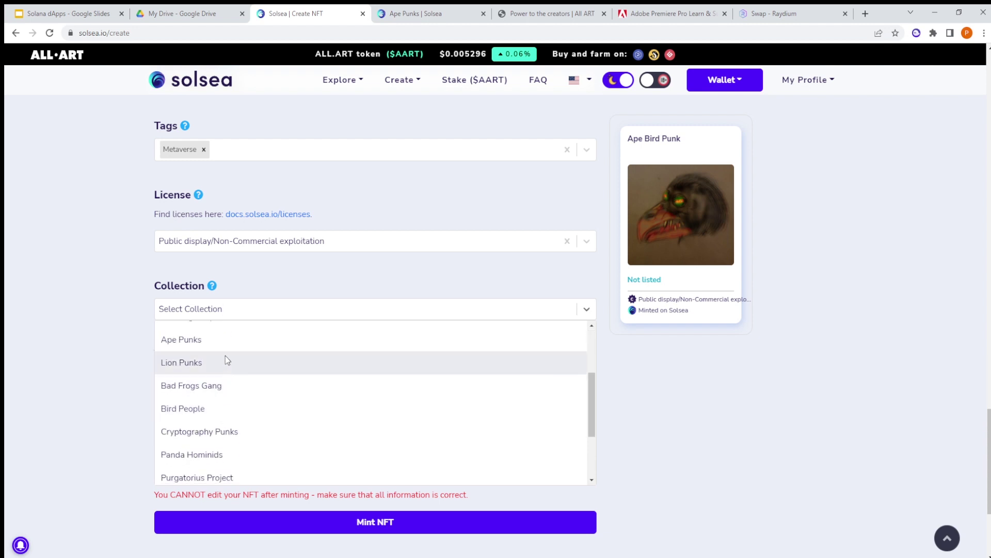
left_click(206, 339)
- Add two traits to the NFT: Eyes with the value Glow, and Status with the value God
scroll(203, 349, "down", 1)
left_click(216, 324)
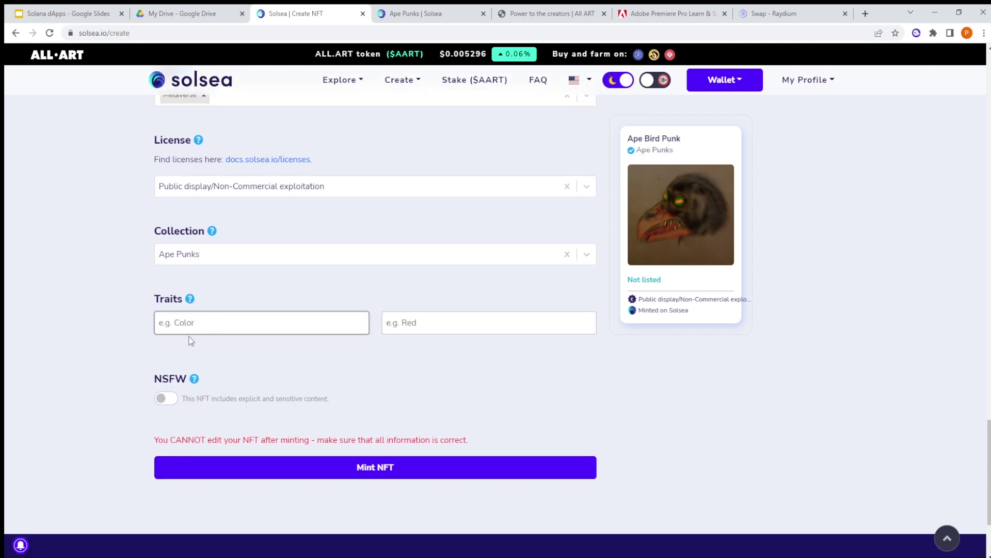
type("Eyes")
left_click(416, 320)
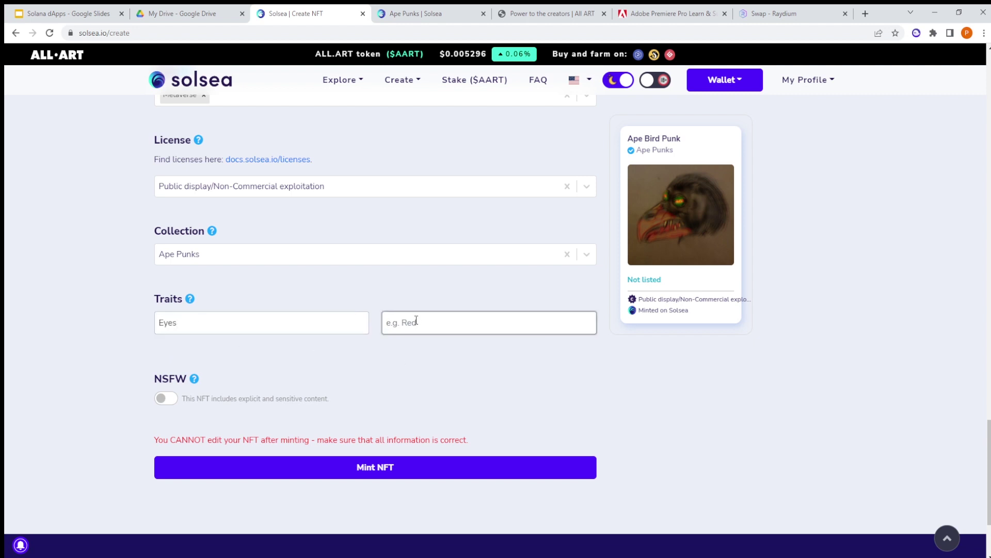
type("Glow")
left_click(293, 350)
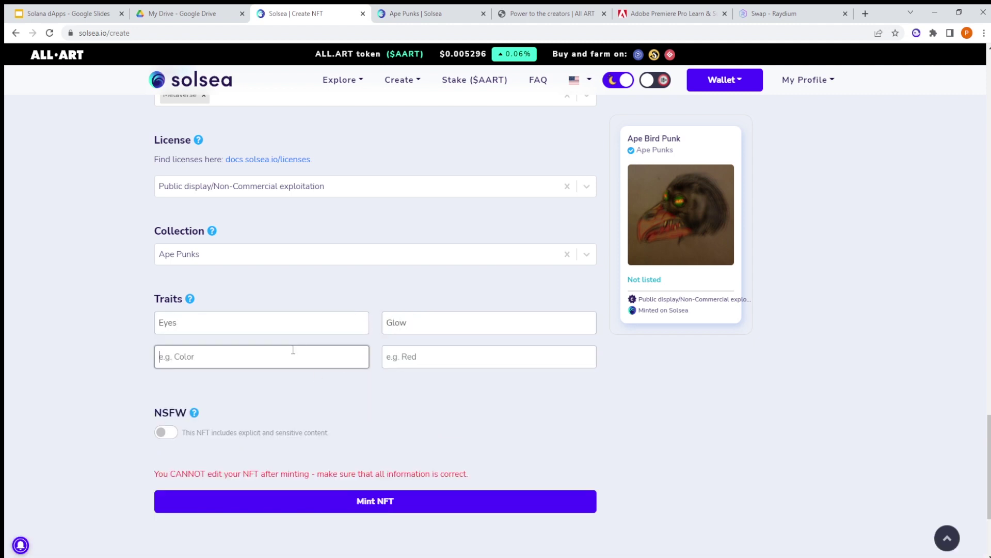
type("Status")
left_click(453, 363)
type("God")
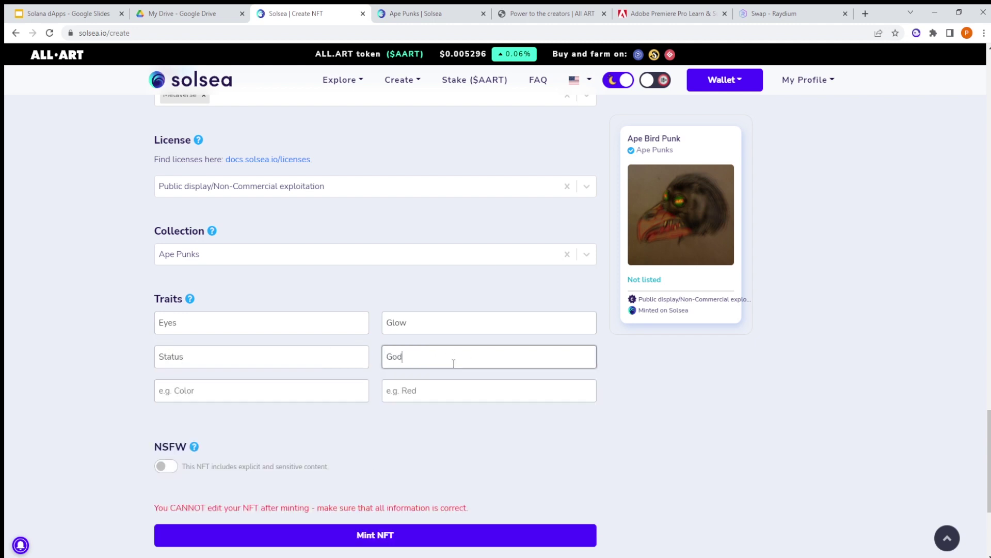
- Mint the NFT, open its marketplace page and review its details
scroll(416, 439, "down", 1)
left_click(405, 479)
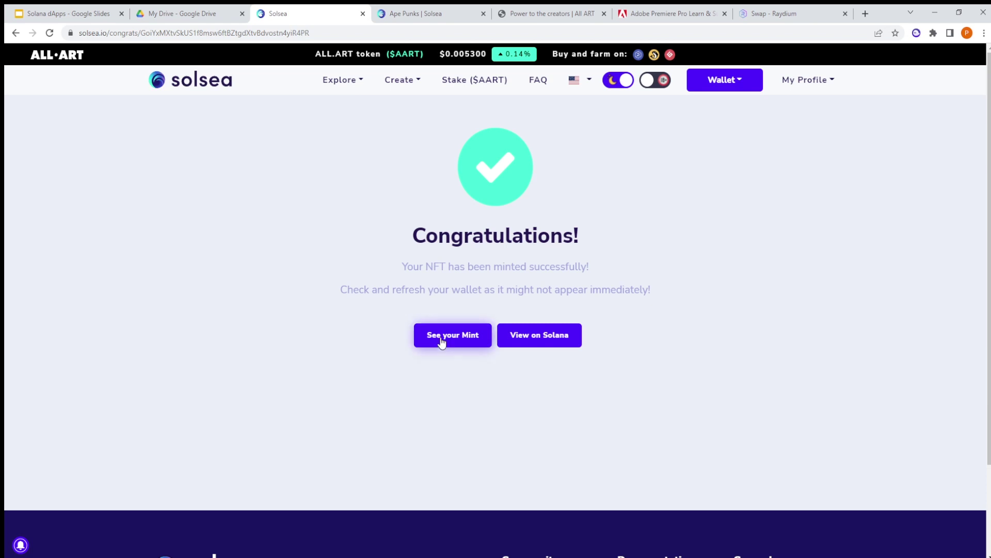
left_click(444, 339)
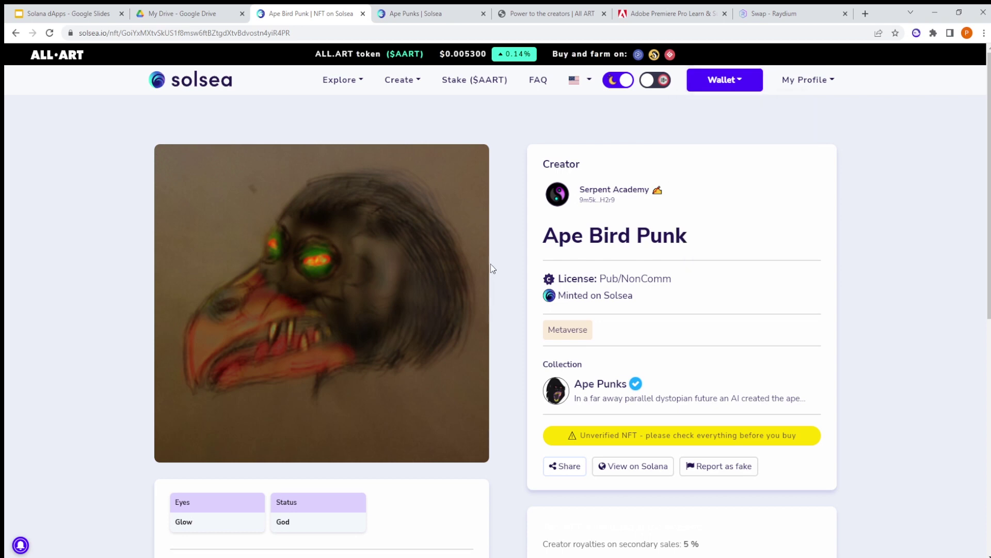
scroll(622, 293, "down", 1)
scroll(569, 214, "up", 1)
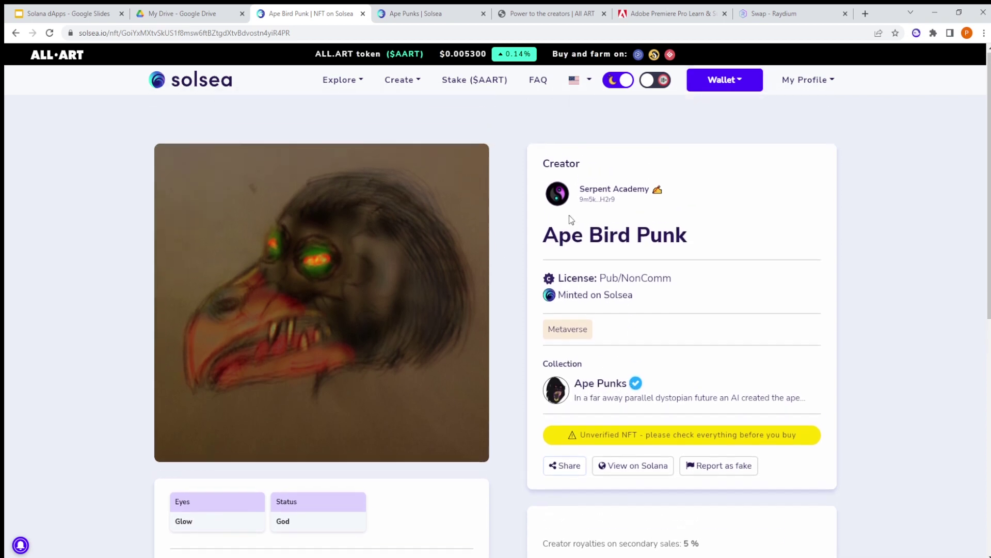
scroll(380, 334, "down", 2)
scroll(380, 334, "up", 2)
mouse_move(725, 79)
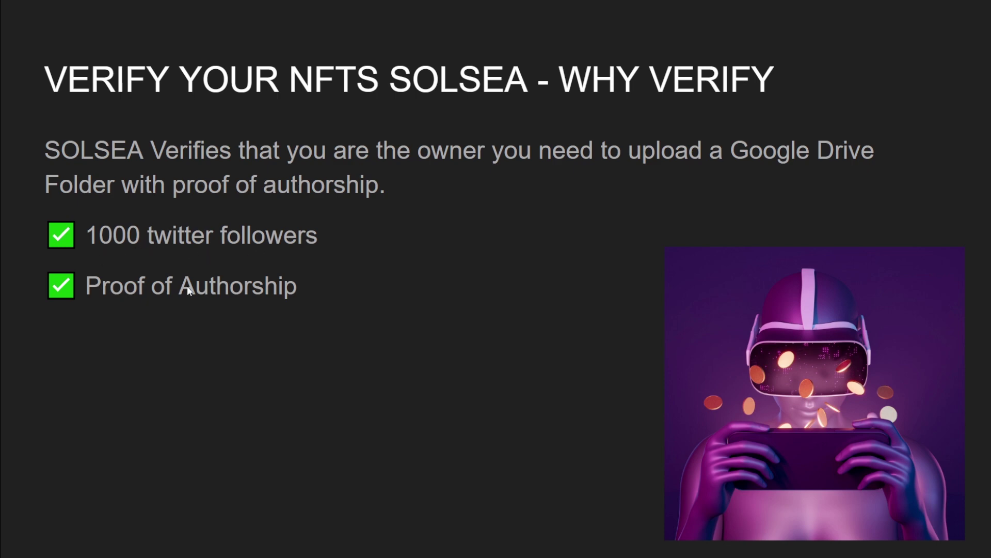
- Leave the slideshow, open Collection Verification in SolSea and choose the Pyramids collection
key("Escape")
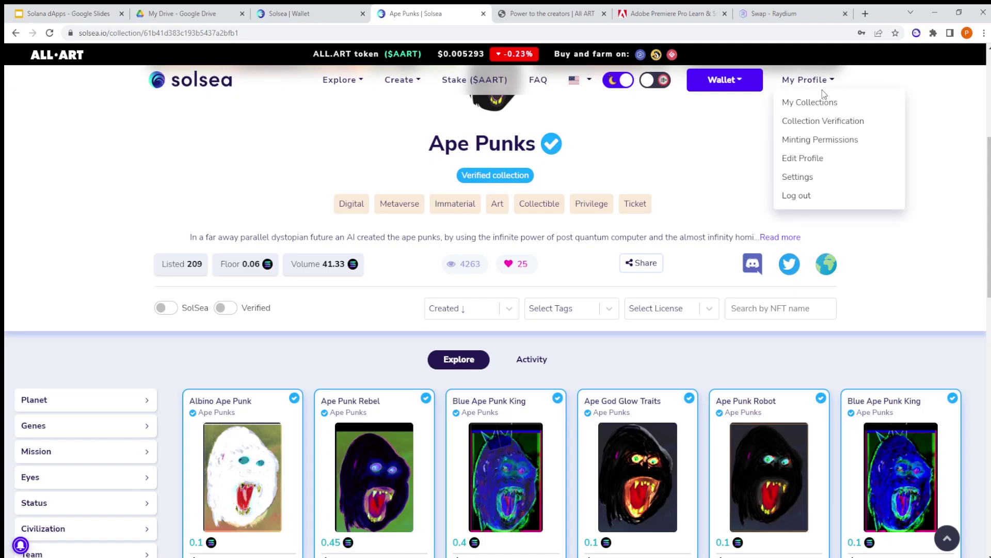
left_click(833, 121)
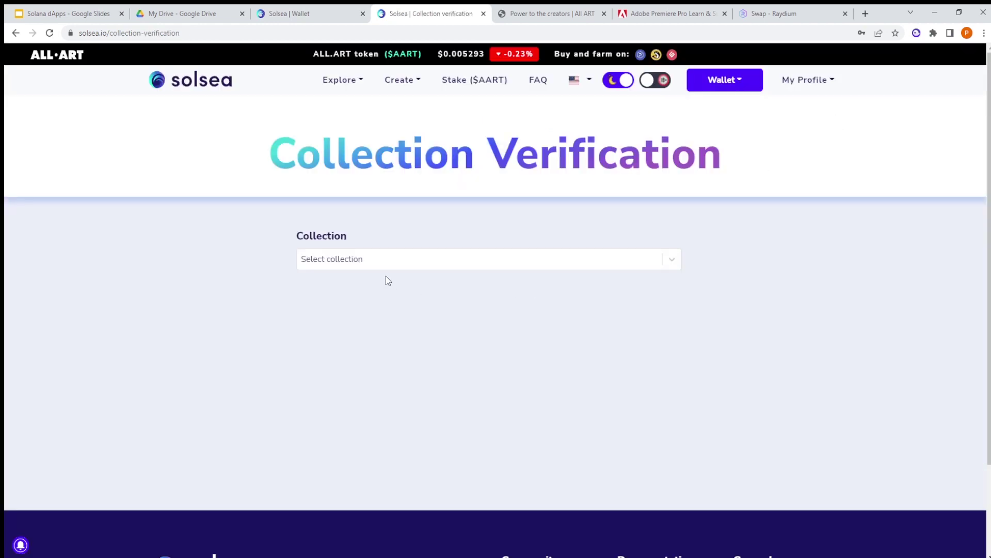
left_click(427, 263)
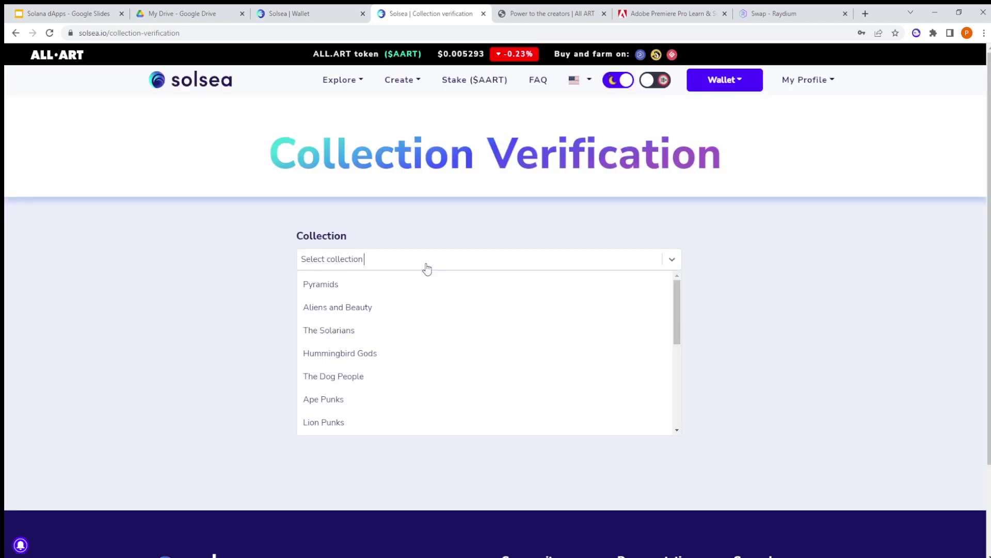
left_click(373, 297)
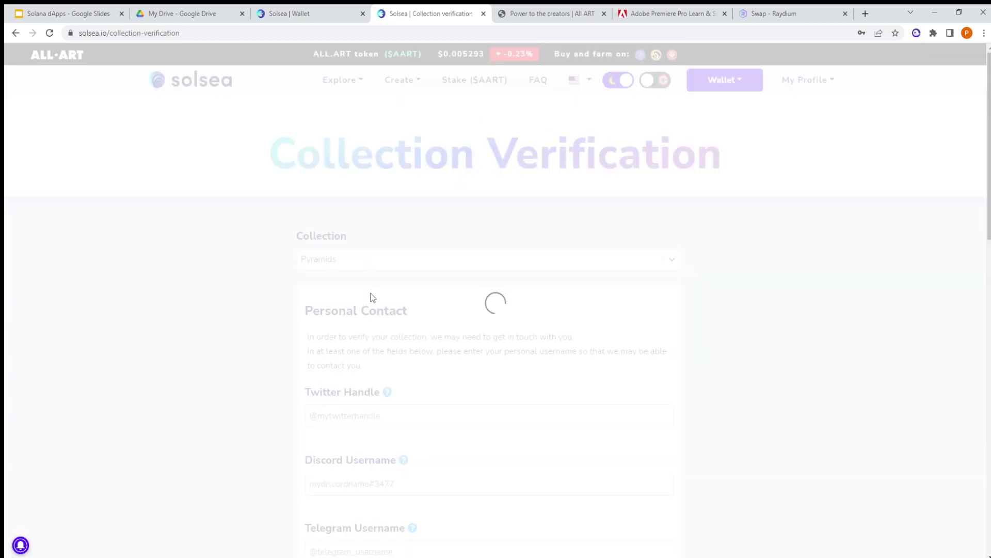
- Examine the verification form down to the Proof of Authorship section and its Link to Proof field
scroll(373, 297, "down", 10)
scroll(575, 552, "down", 1)
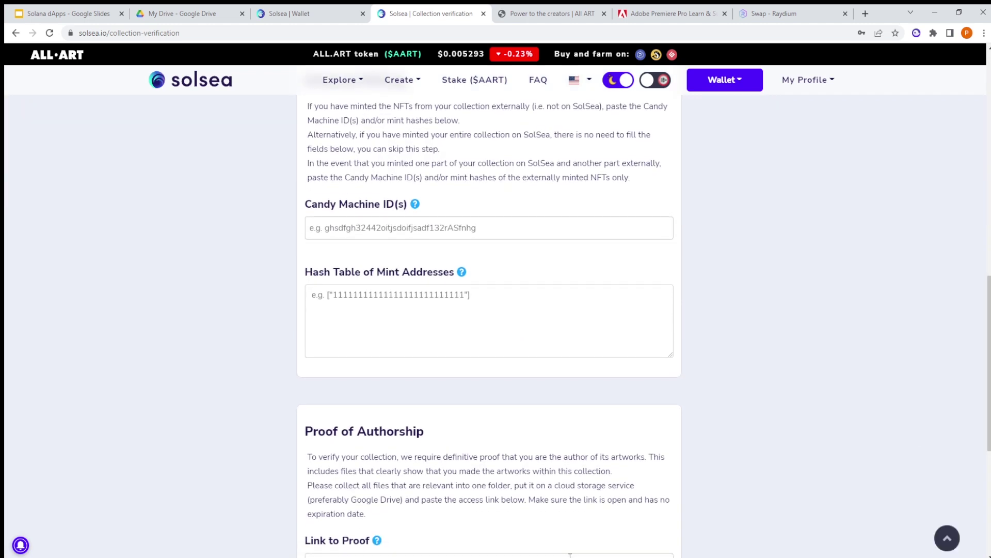
left_click(571, 554)
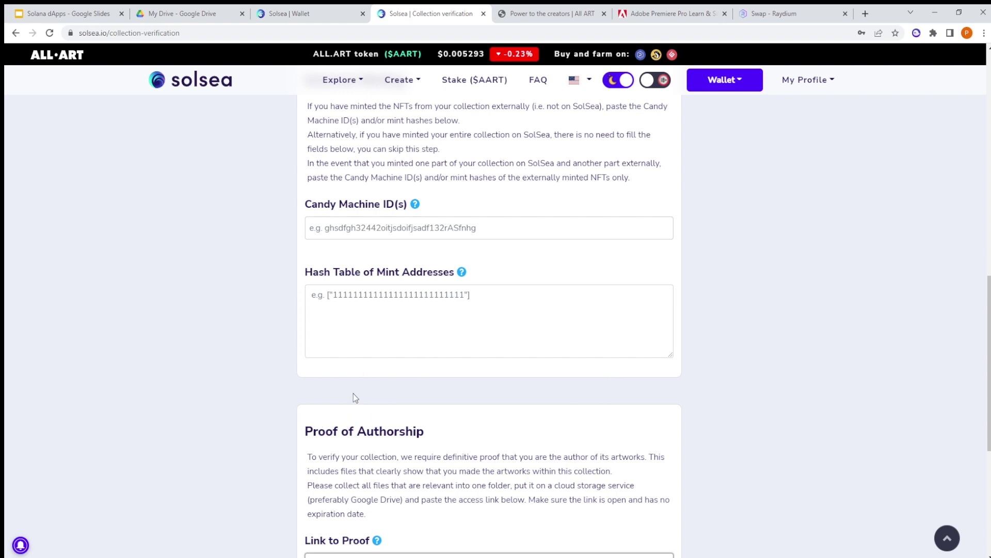
- Enter the sample list ["","2hfu2we3hbnfco"] in the Hash Table of Mint Addresses, and clear it again
scroll(354, 393, "up", 2)
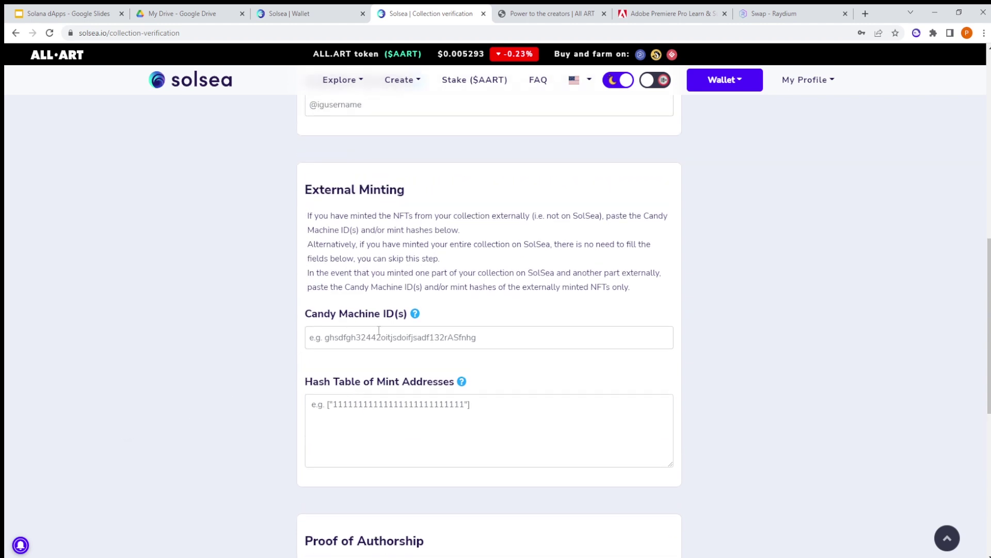
left_click(355, 400)
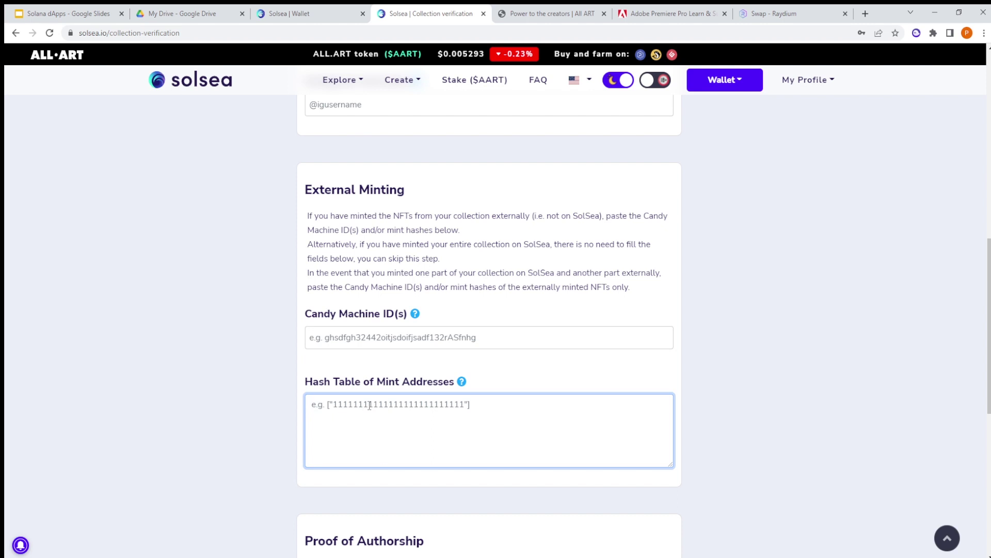
type("[")
type("]")
type("\"\"")
type(",")
key("BackSpace")
key("Left")
type(",\"\"2hfu2we3hbnfco")
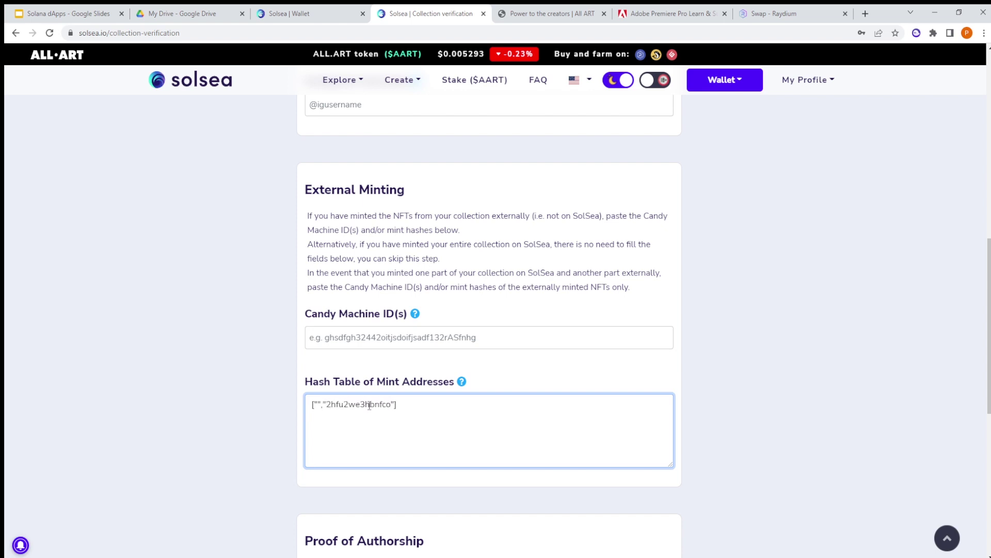
triple_click(377, 418)
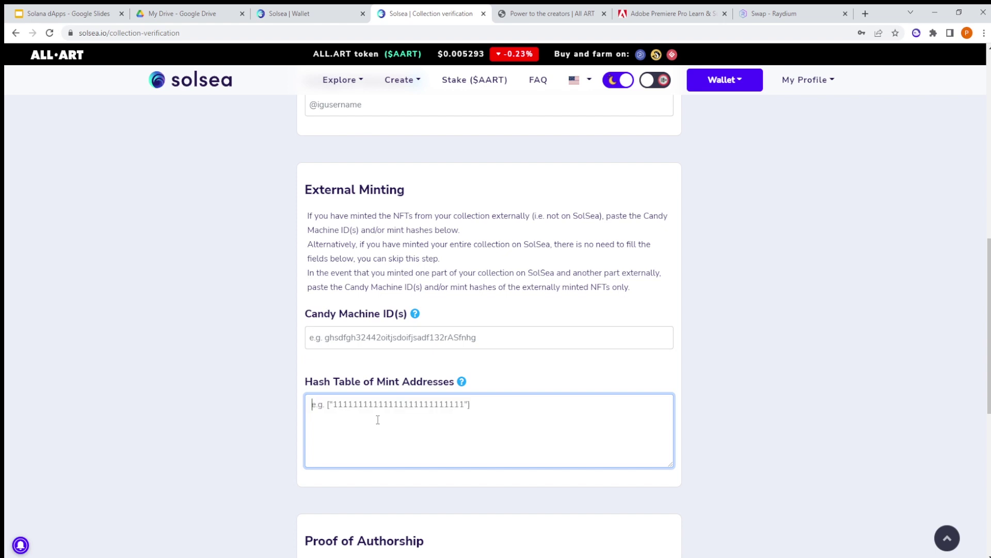
key("BackSpace")
scroll(392, 385, "up", 2)
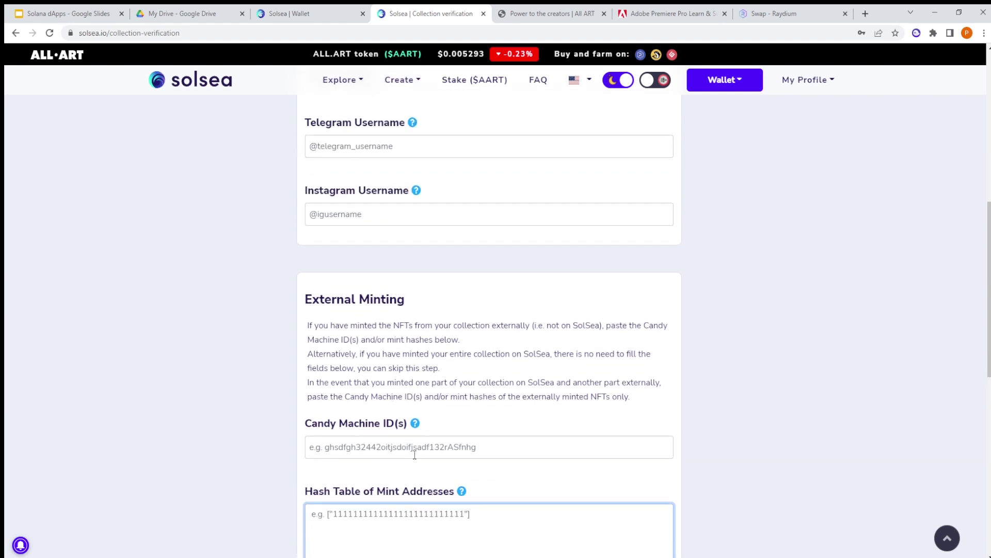
- Review the verification form's Personal Contact section, including the Twitter, Discord, Telegram and Instagram username fields
scroll(366, 400, "up", 1)
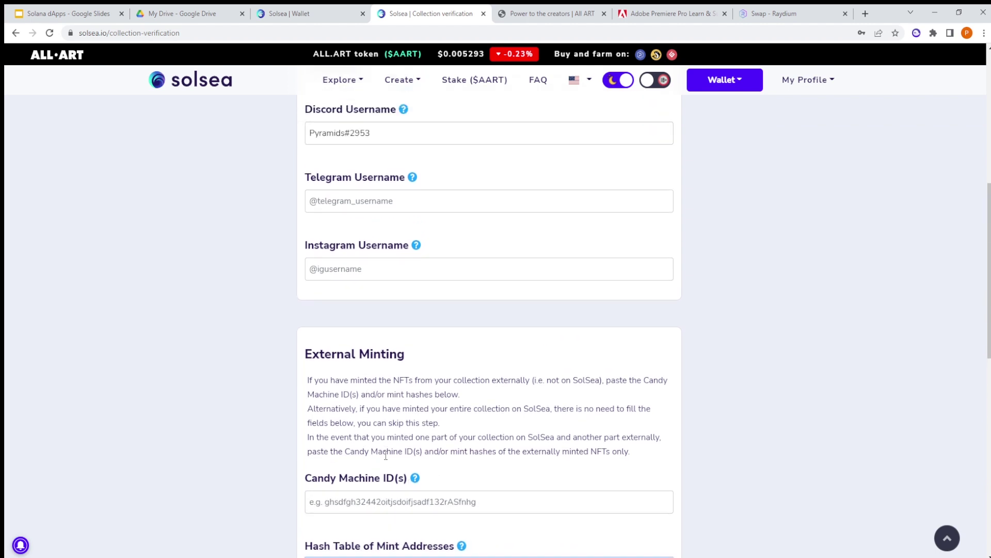
scroll(359, 316, "up", 2)
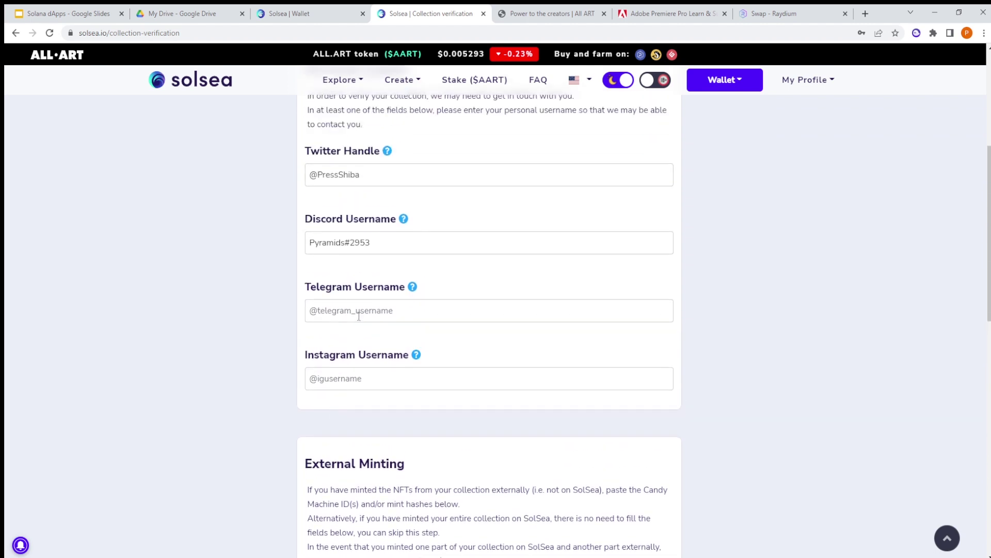
scroll(320, 242, "up", 1)
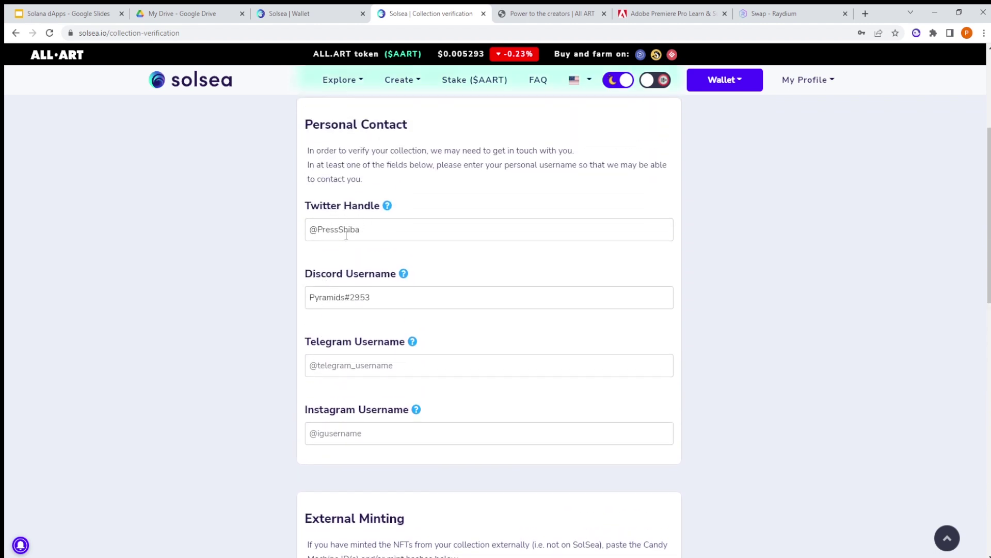
scroll(325, 298, "up", 2)
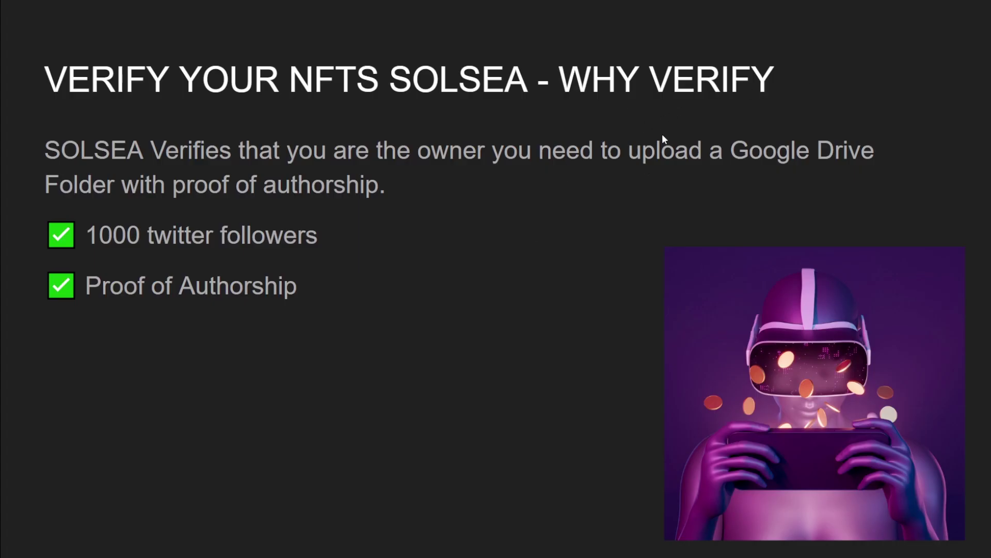
- Advance the slideshow from the Why Verify slide through Buying AART to Strategy for Selling NFTs
key("Right")
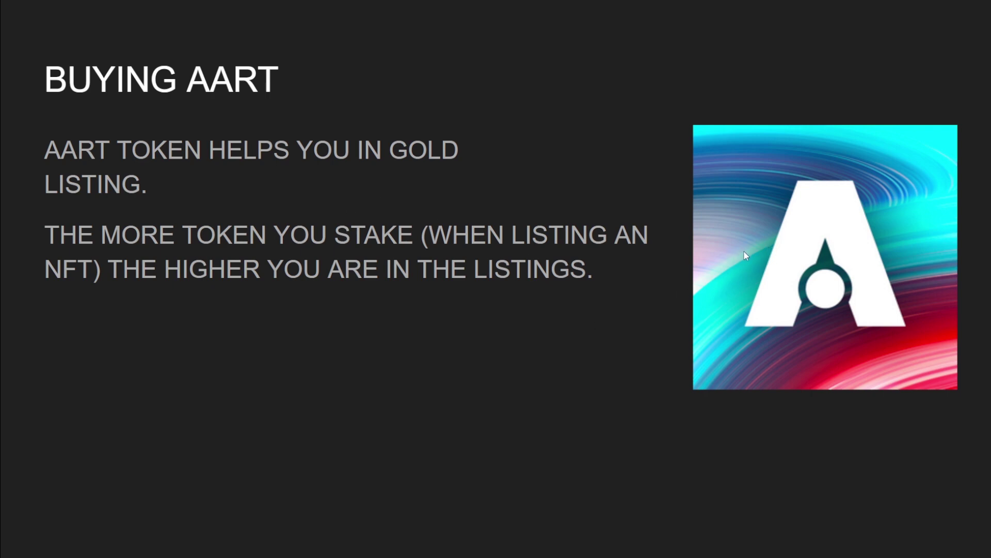
left_click(680, 241)
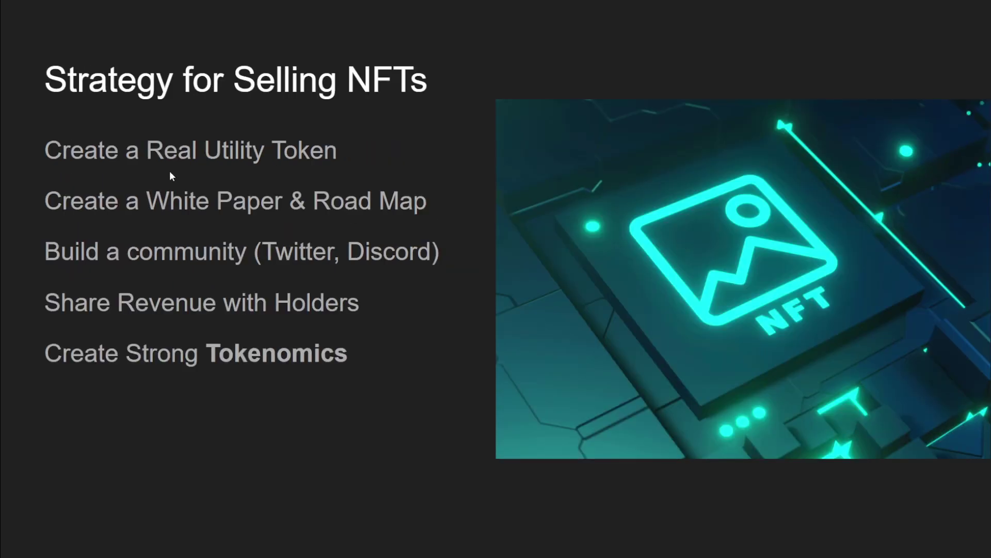